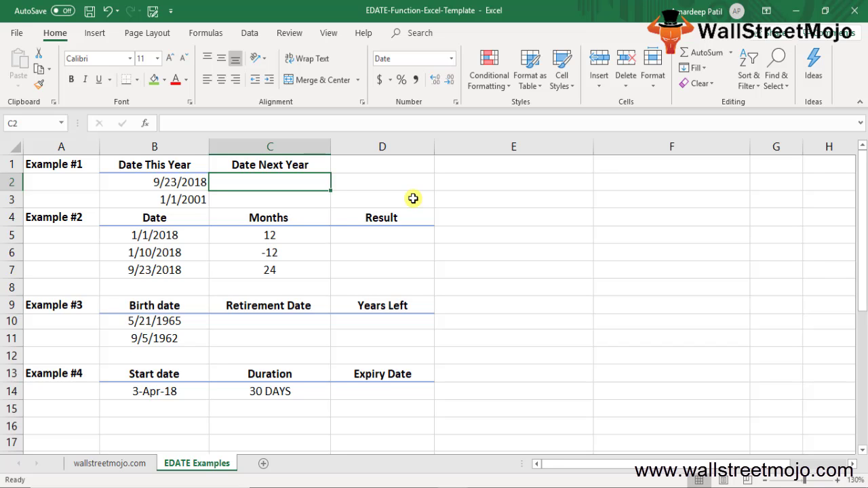
Enter the note "Built in function in Ms excel" in cell C19, below the examples
key(Page_Down)
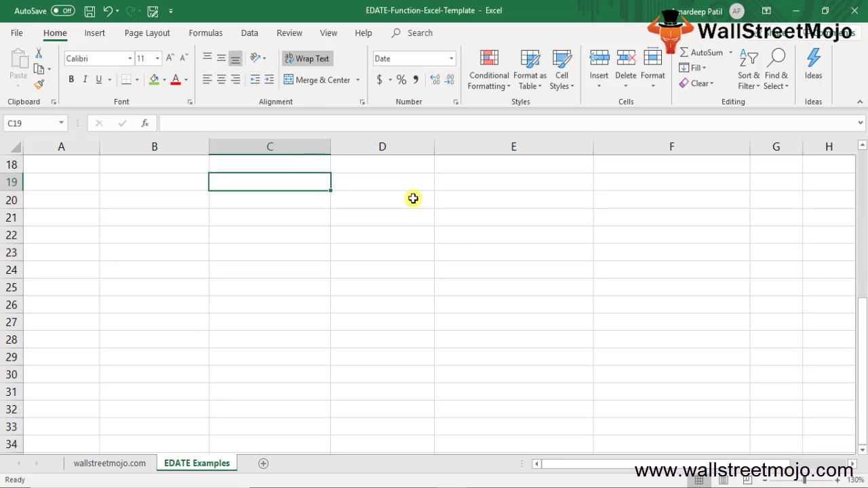
key(Left)
key(Right)
text(Built)
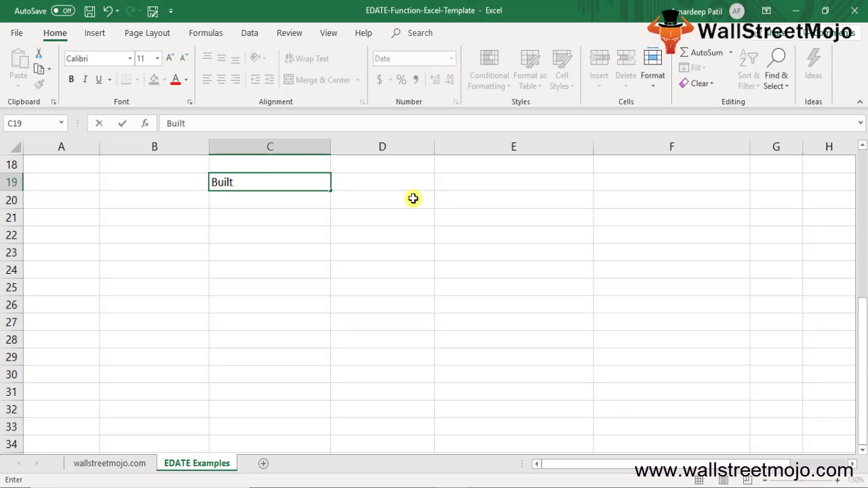
text( in function)
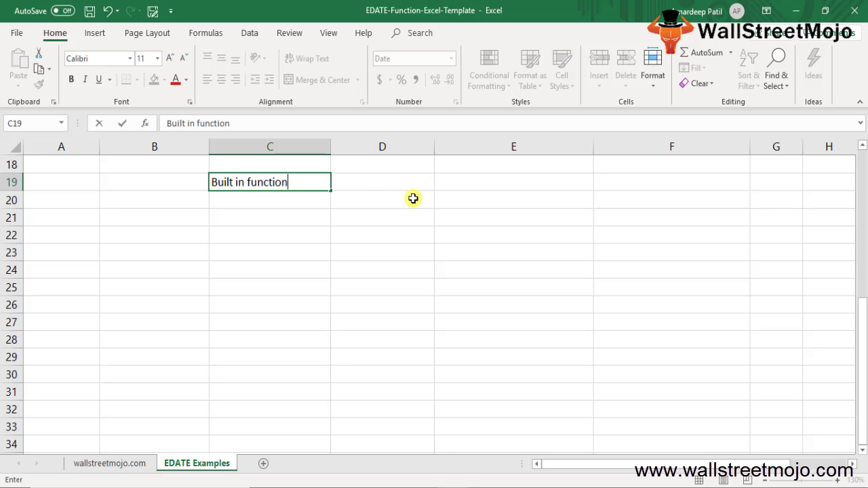
text( in Ms excel)
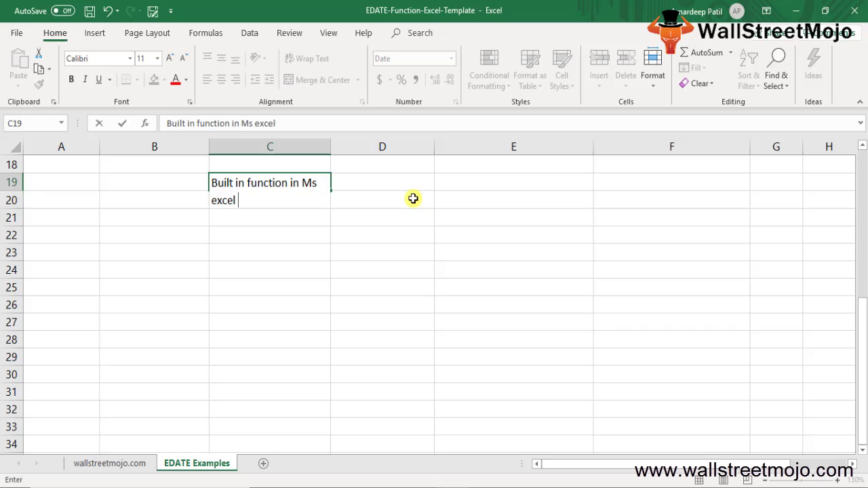
key(Return)
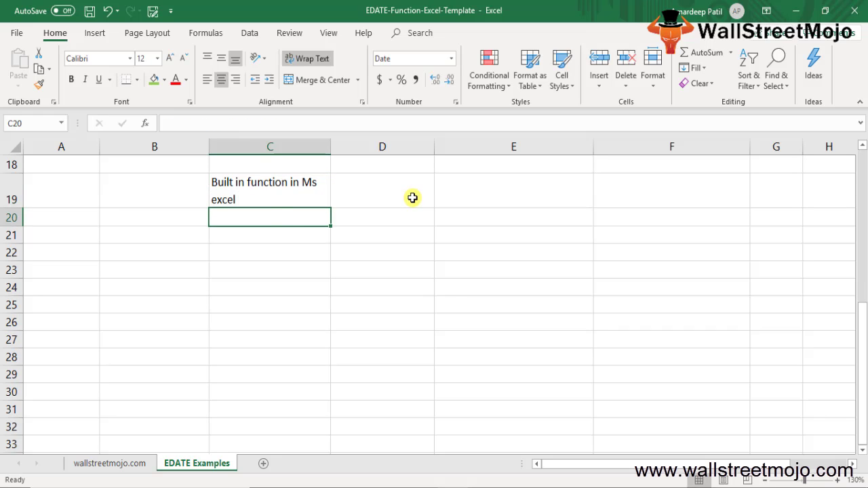
Enter "Date" in cell C20 and "Time" in cell C21
text(Datre)
key(BackSpace)
key(BackSpace)
text(e)
key(Return)
text(Time)
key(Return)
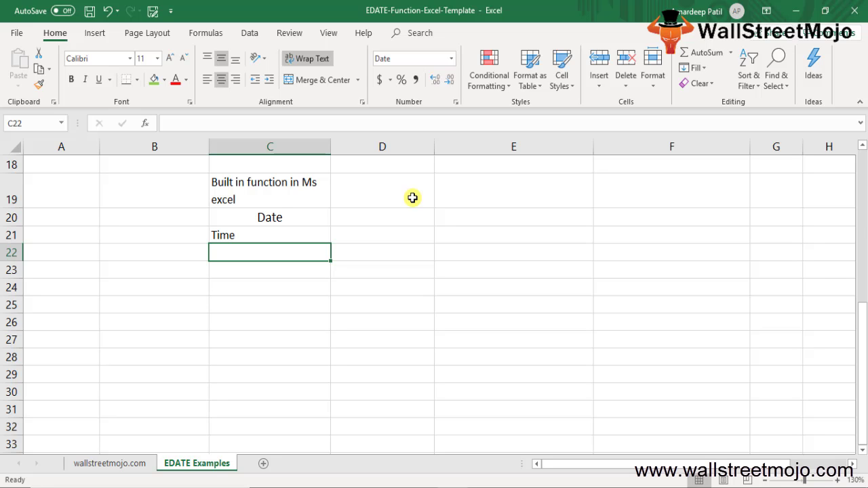
Enter the note "date on the same dat of the month" in cell C23, leaving row 22 blank
key(Down)
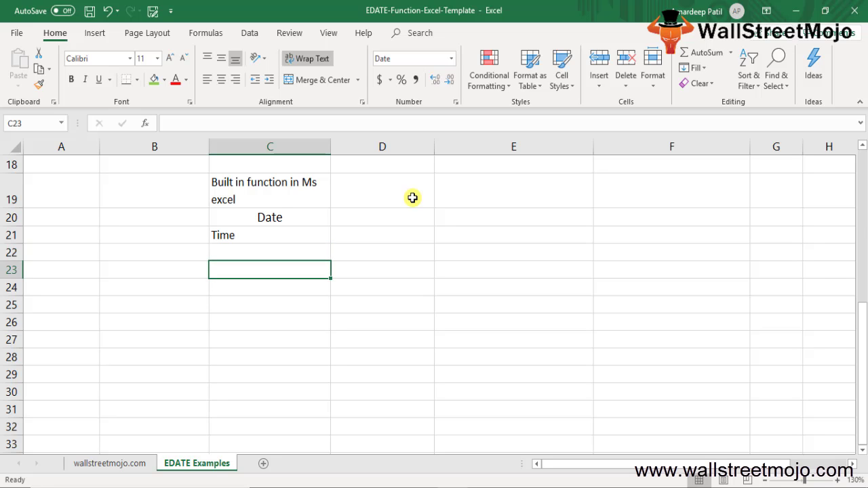
text(date on the same dat of the mi)
key(BackSpace)
text(onth)
key(Return)
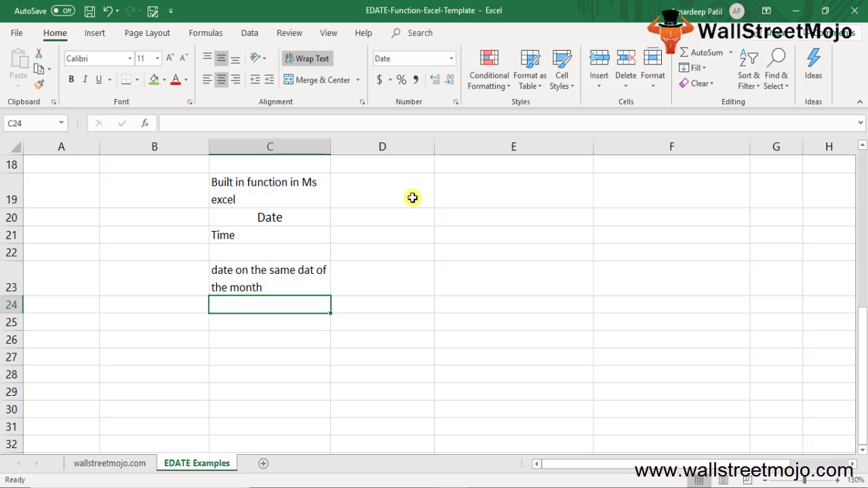
Enter "Expiration dates" in cell C25, leaving row 24 blank, and move on to cell C27
key(Down)
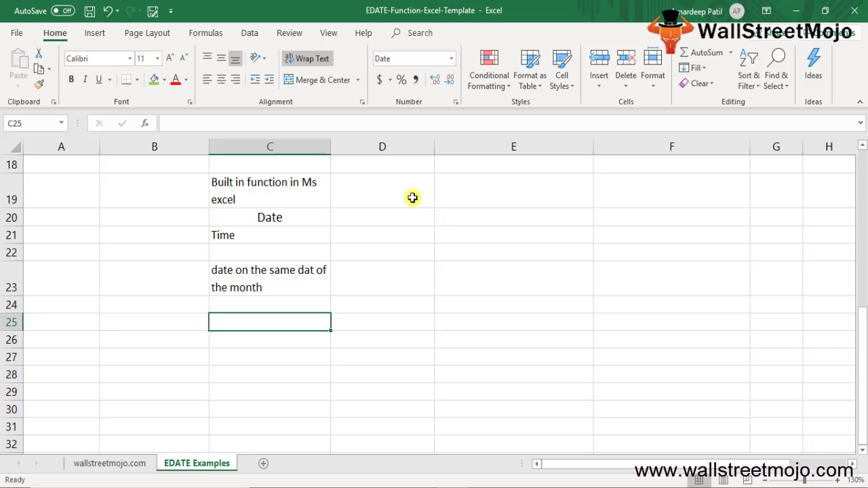
text(Expi)
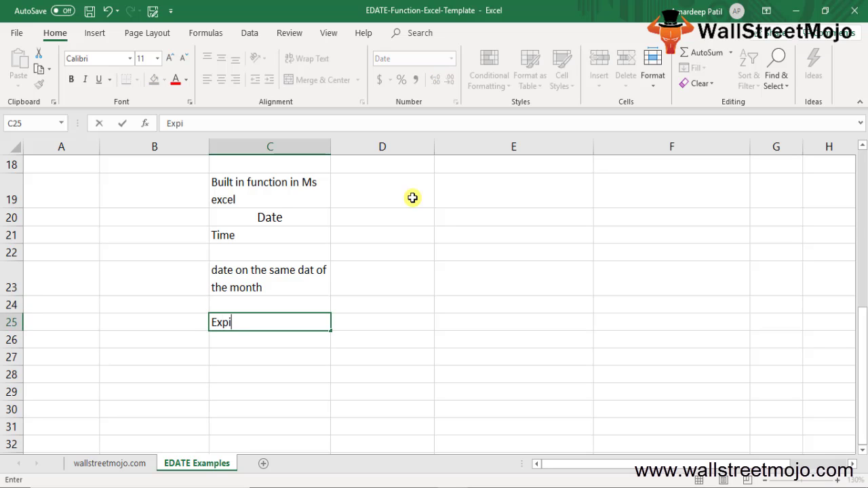
text(ration dates)
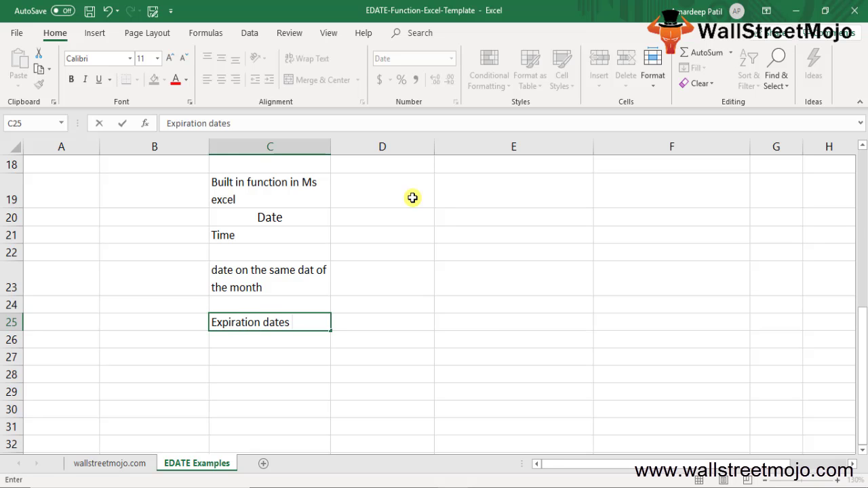
key(Return)
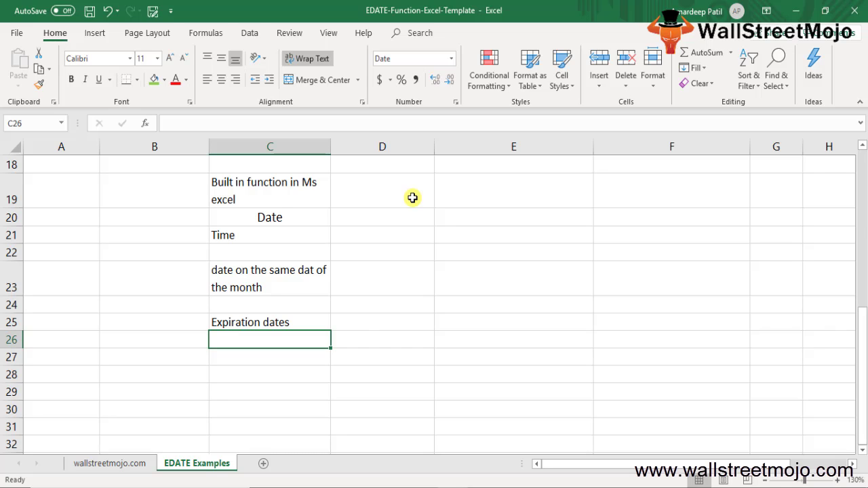
key(Down)
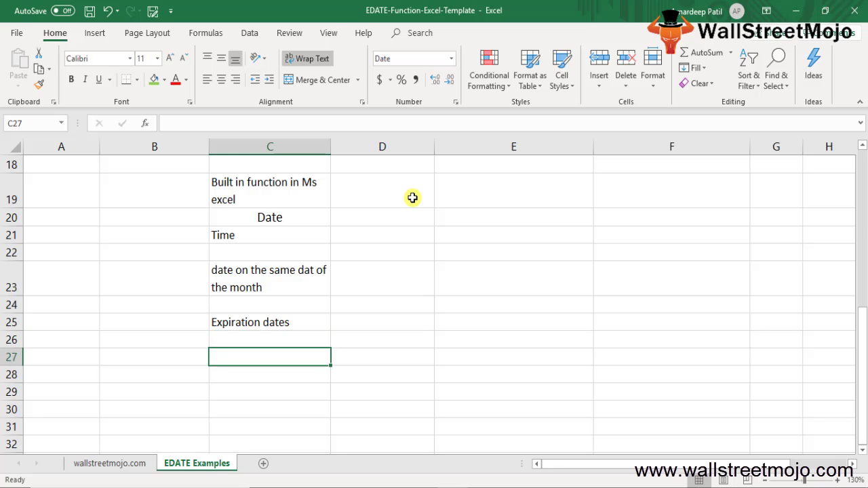
text(=ed)
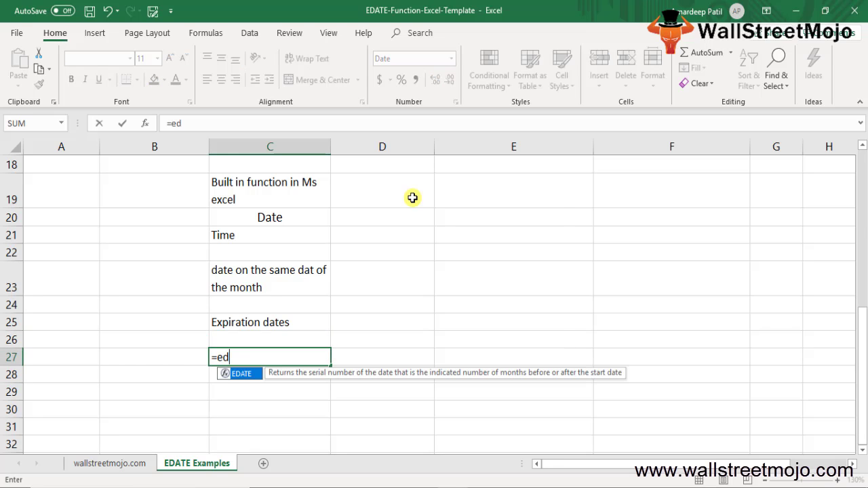
key(Tab)
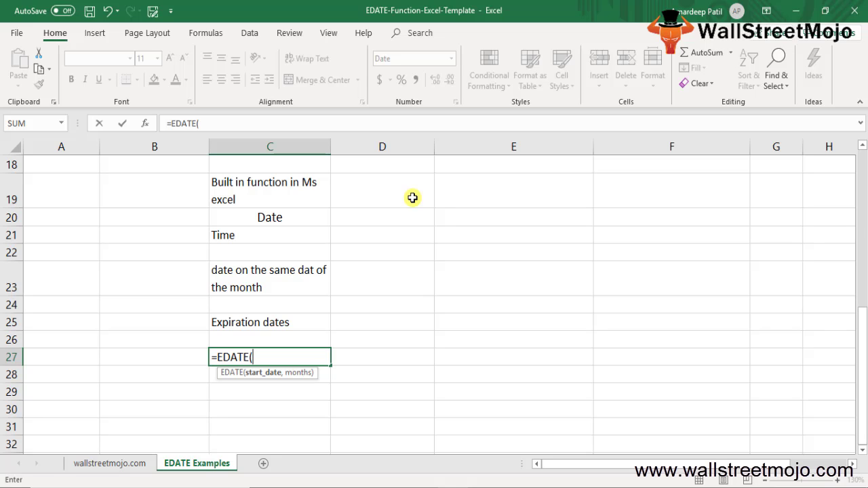
key(BackSpace)
key(Escape)
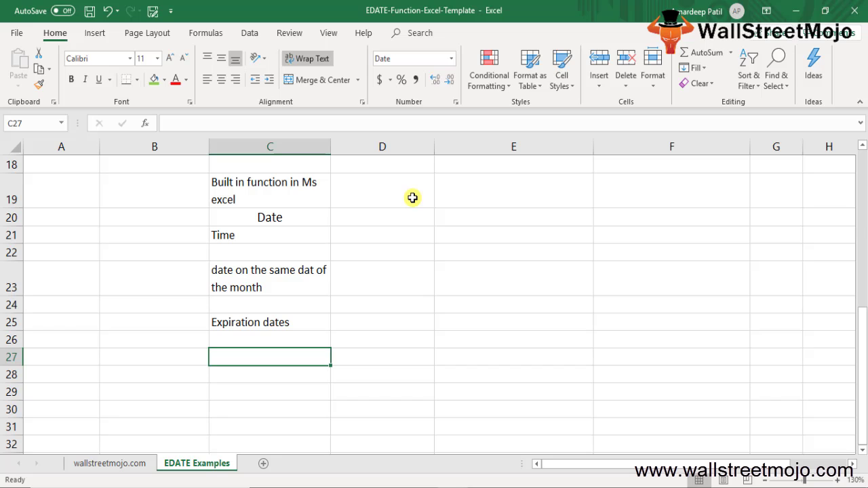
Enter the note "1. Worksheet function" in cell C27
text(1.)
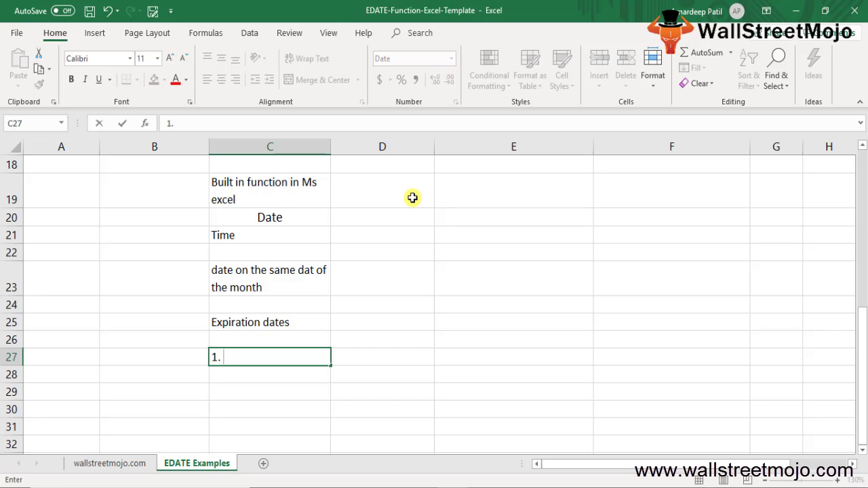
text( Worksheet )
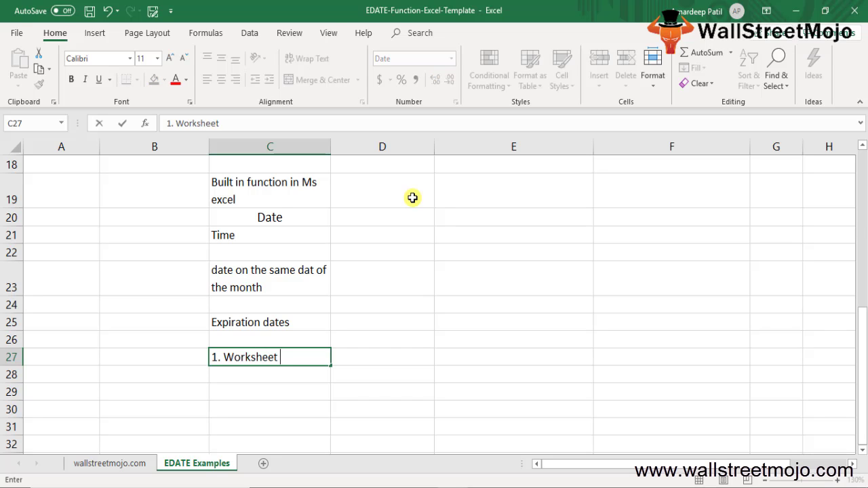
text(function)
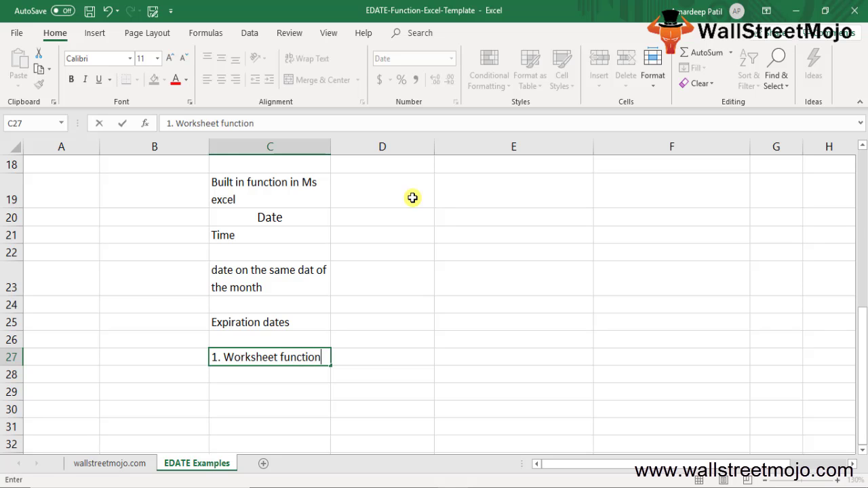
key(Return)
Enter the note "Formula in a cell of worksheet." in cell C29, leaving row 28 blank
key(Return)
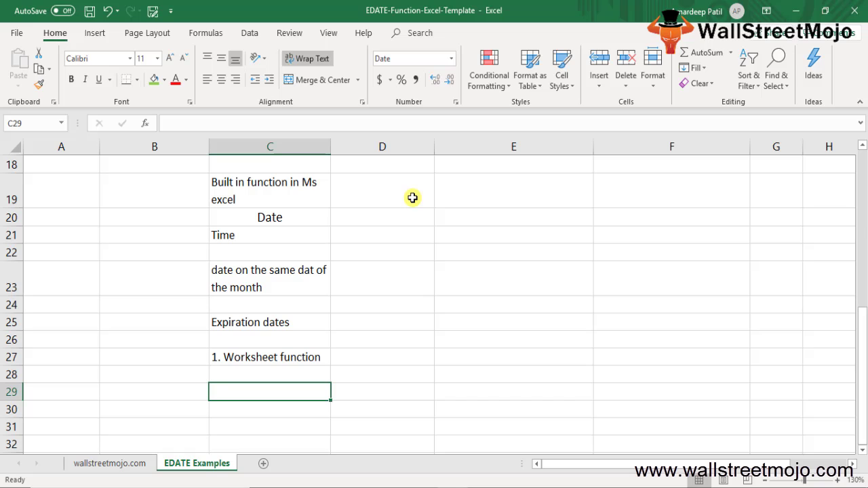
text(Formula)
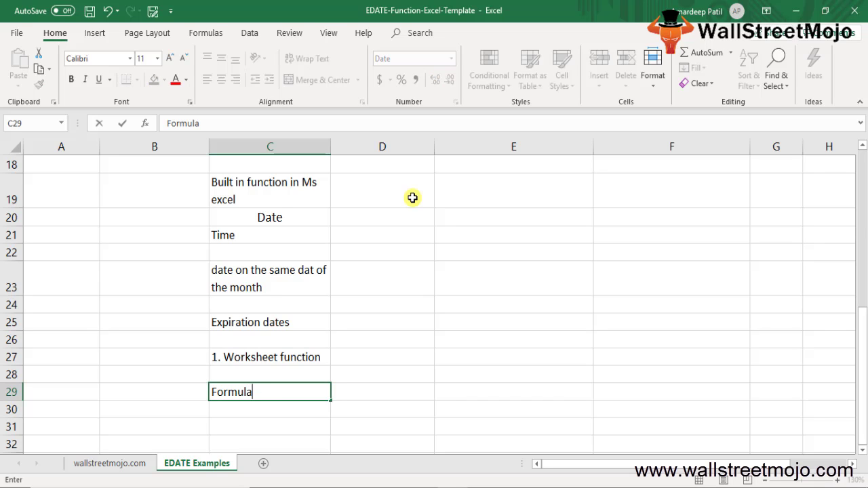
text( in aa cell)
key(BackSpace)
key(BackSpace)
key(BackSpace)
key(BackSpace)
key(BackSpace)
key(BackSpace)
text(cell of wor)
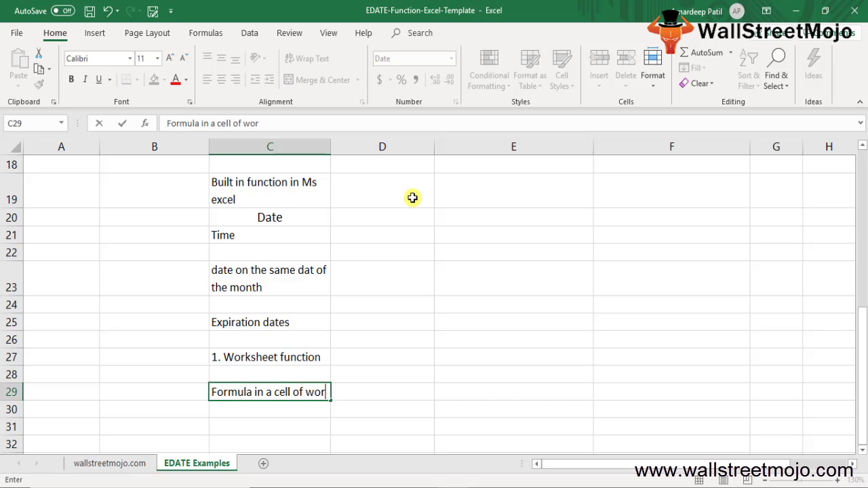
text(ksheet.)
key(Return)
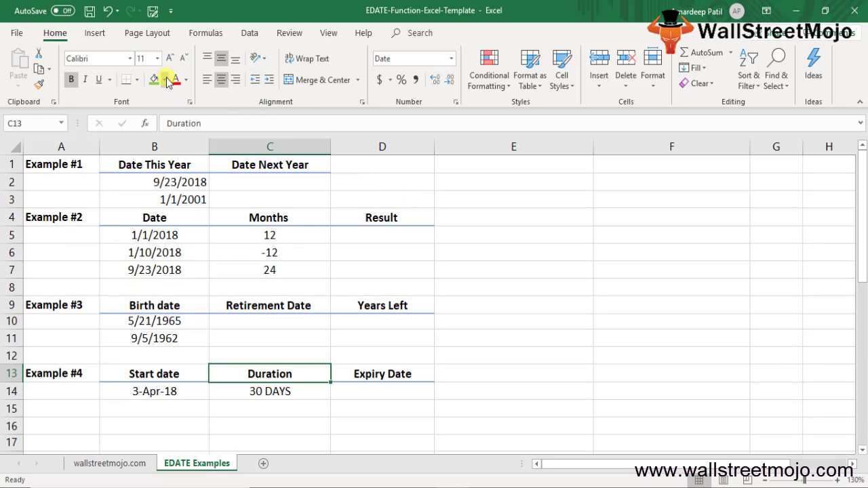
Review the Date This Year entries of Example #1 and the cells beside them
click(200, 199)
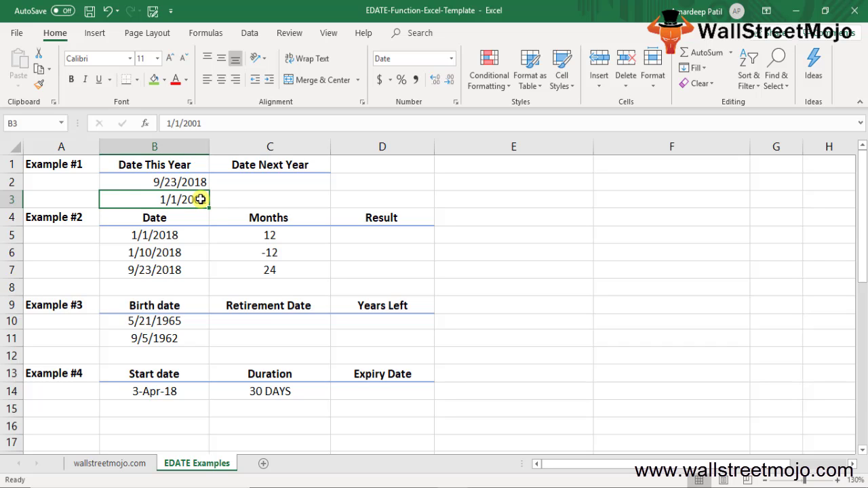
key(Up)
key(Up)
key(Down)
key(Down)
key(Right)
key(Left)
Enter the formula =EDATE(B2,3) in cell C2 under Date Next Year
key(Right)
key(Up)
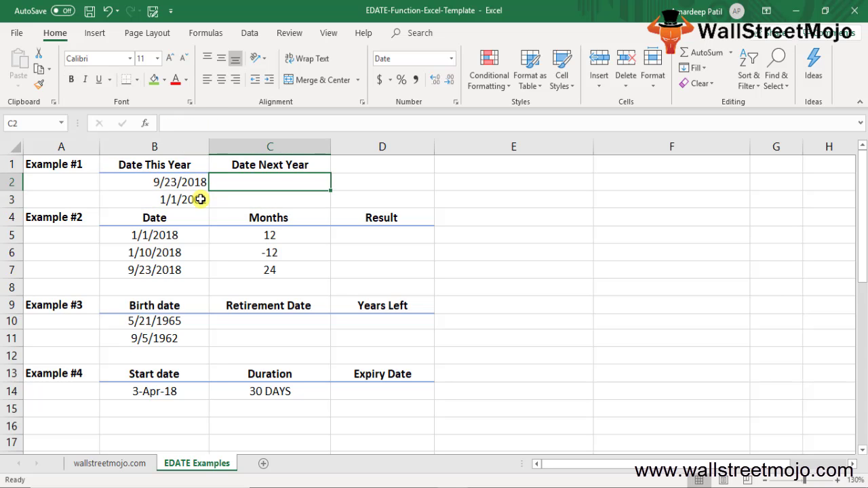
text(=eda)
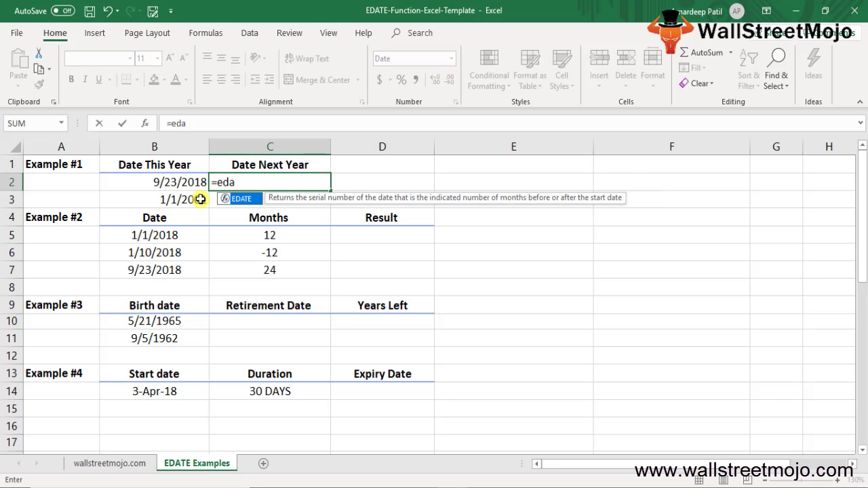
key(Tab)
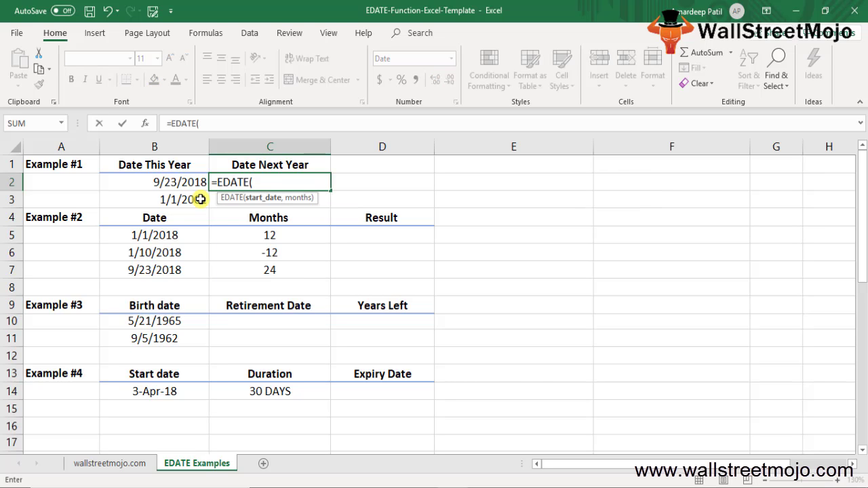
key(Left)
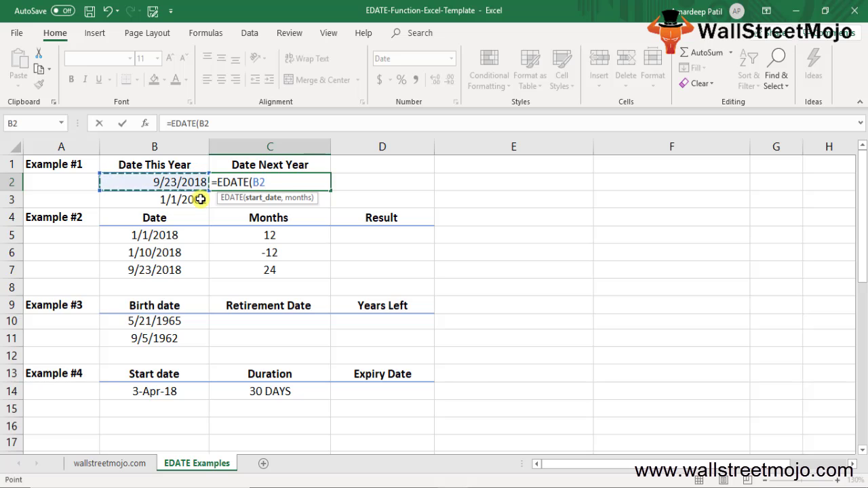
text(,3))
key(Return)
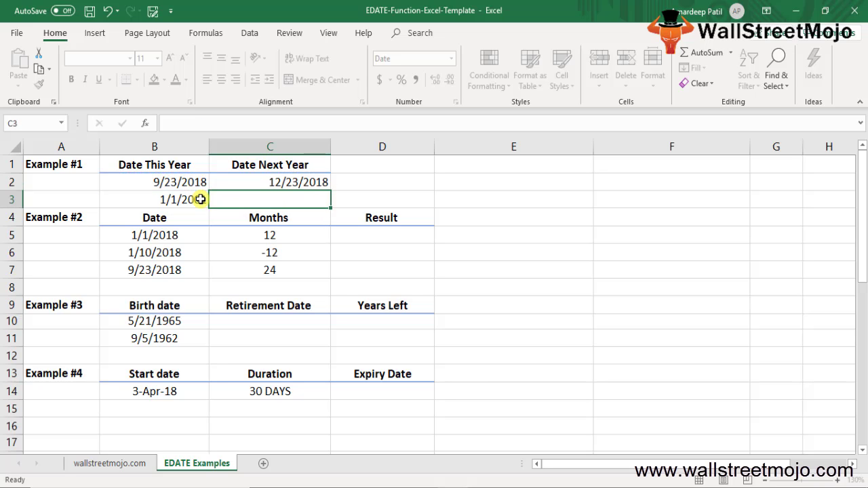
Fill the EDATE formula from C2 down into C3
key(Up)
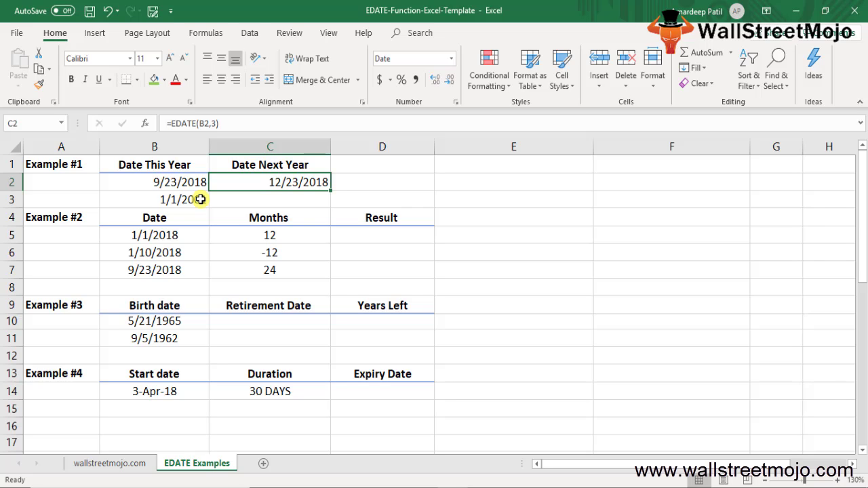
key(shift+Down)
key(ctrl+d)
key(Down)
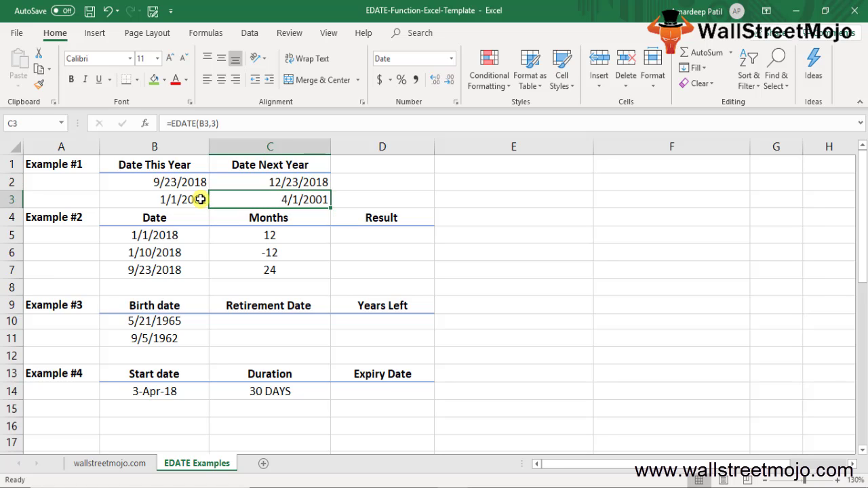
Examine the Example #2 inputs: the dates in B5:B7 and the month counts in C5:C7
key(Down)
key(Down)
key(Down)
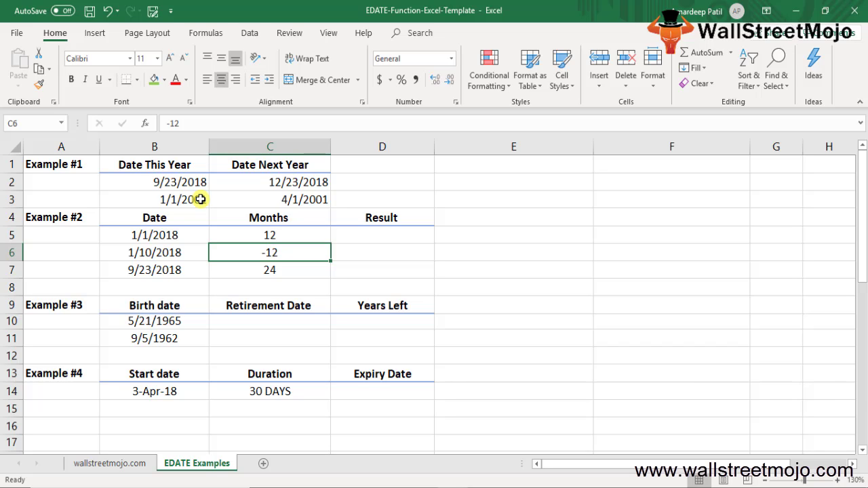
key(Left)
key(Up)
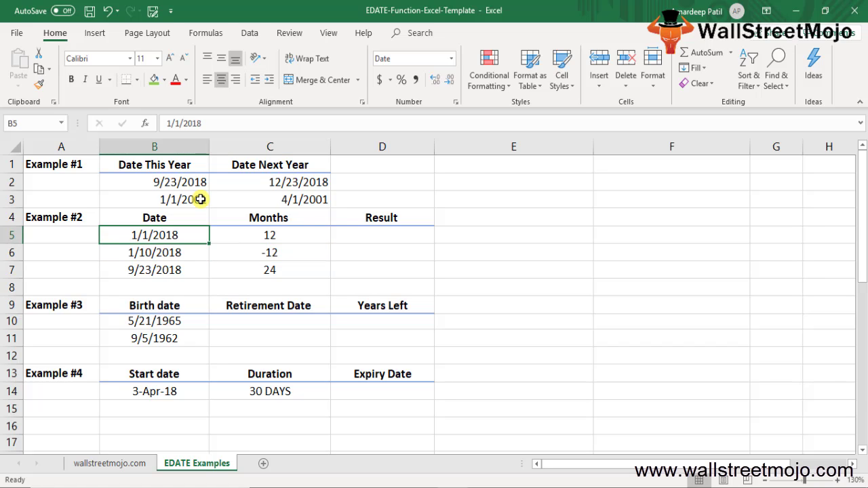
key(shift+Down)
key(shift+Down)
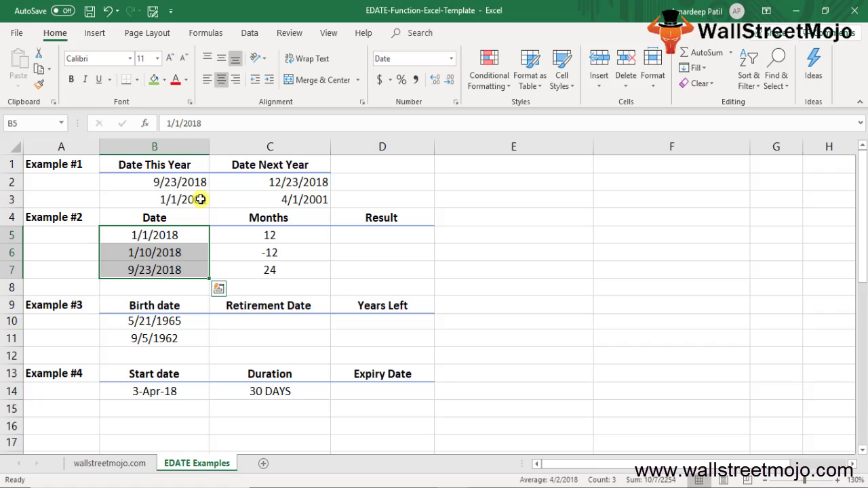
key(Right)
key(shift+Down)
key(shift+Up)
key(shift+Down)
key(shift+Down)
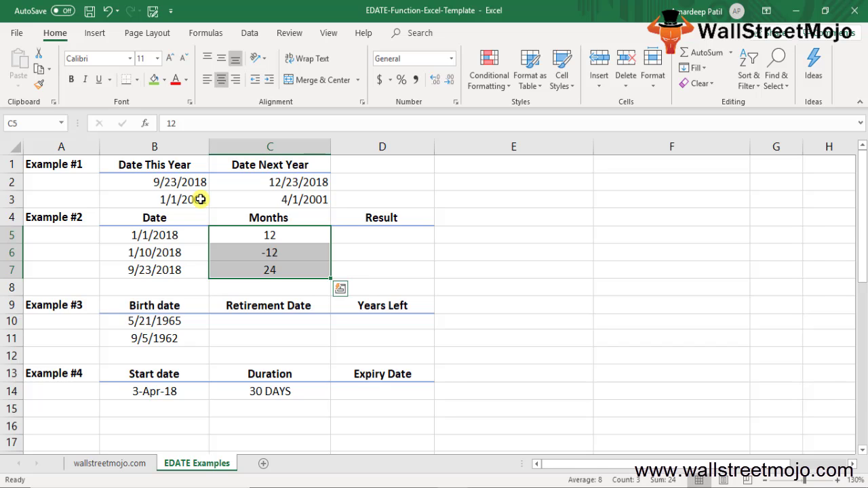
Enter the formula =EDATE(B5,C5) in cell D5 under Result in Example #2
key(Right)
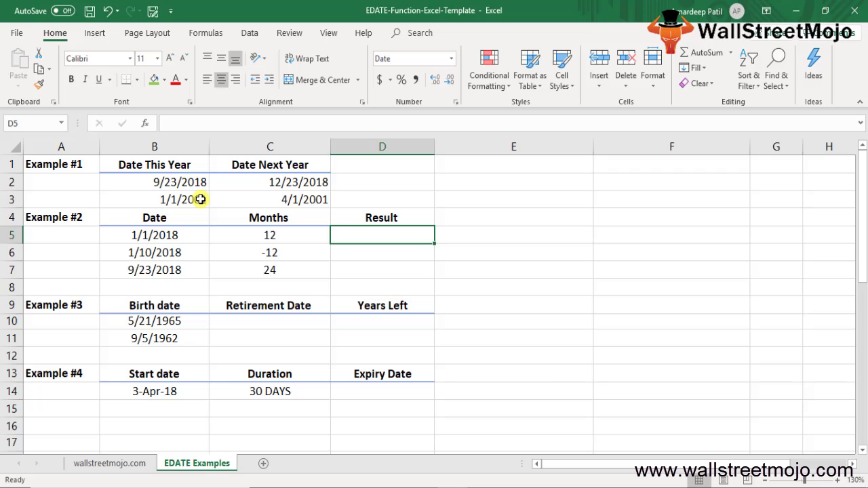
text(=edat)
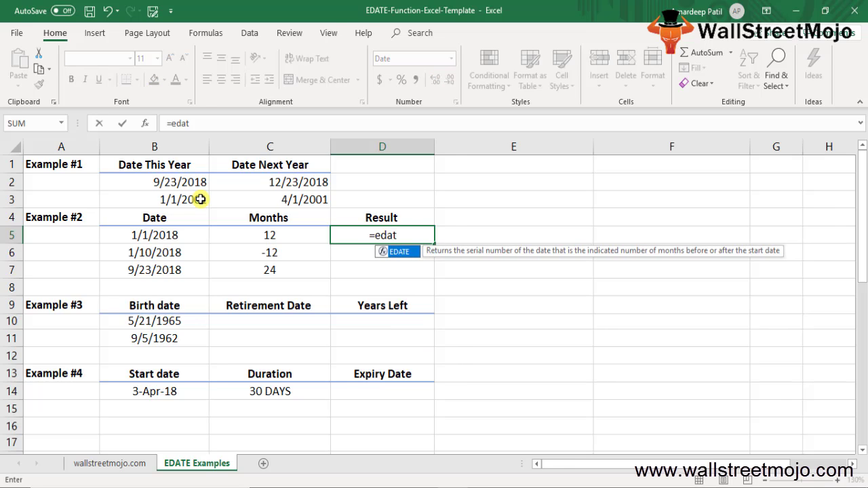
key(Right)
key(Left)
text(=eda)
key(Tab)
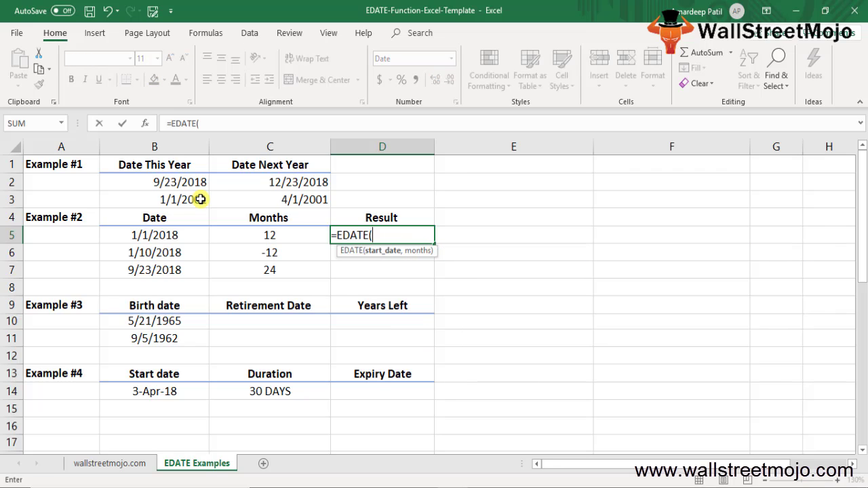
key(Left)
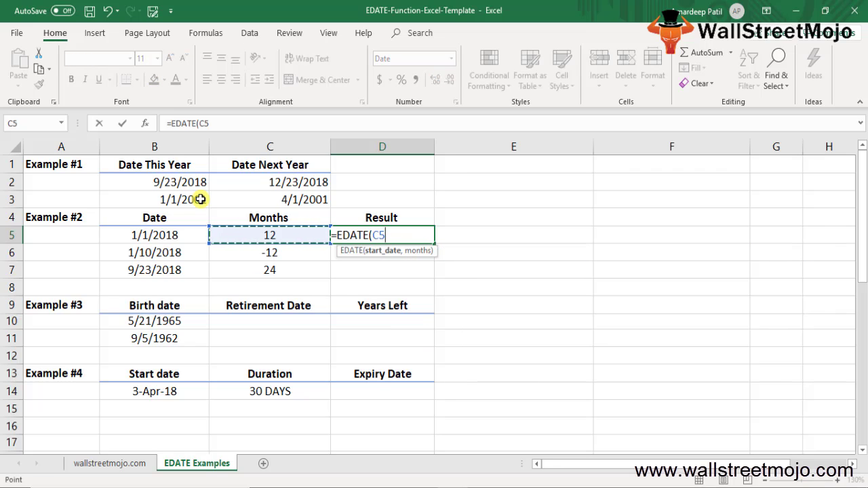
key(Left)
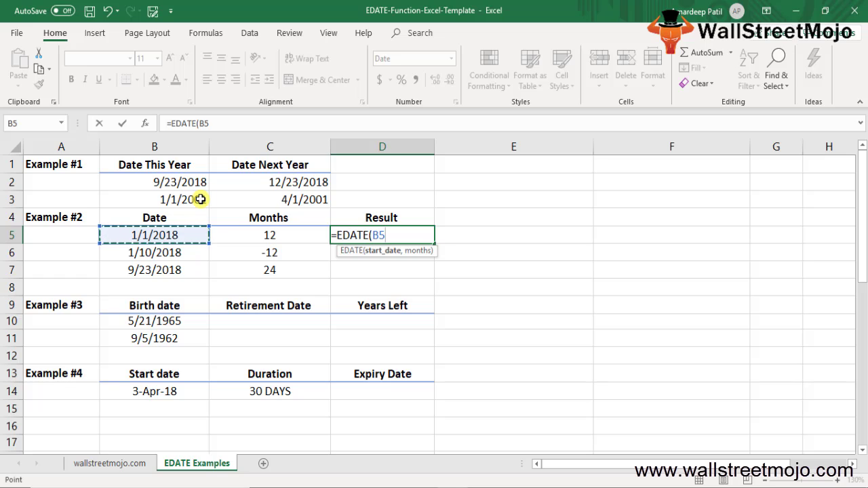
text(,)
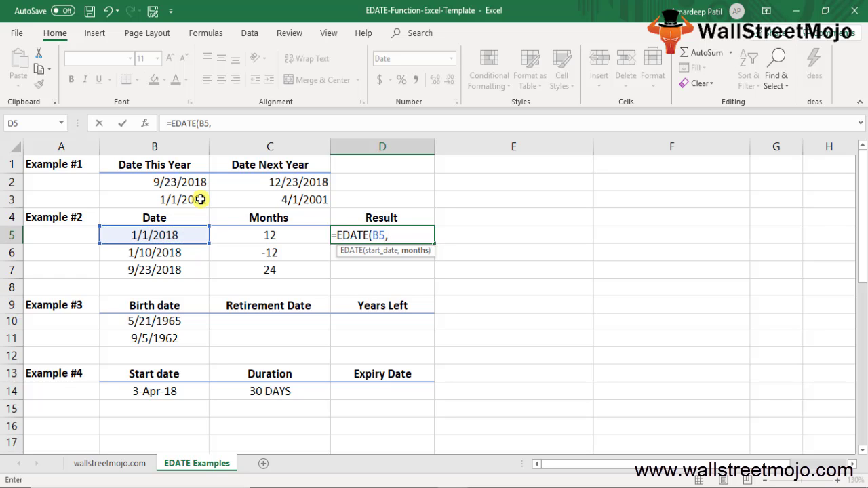
key(Left)
text())
key(ctrl+Return)
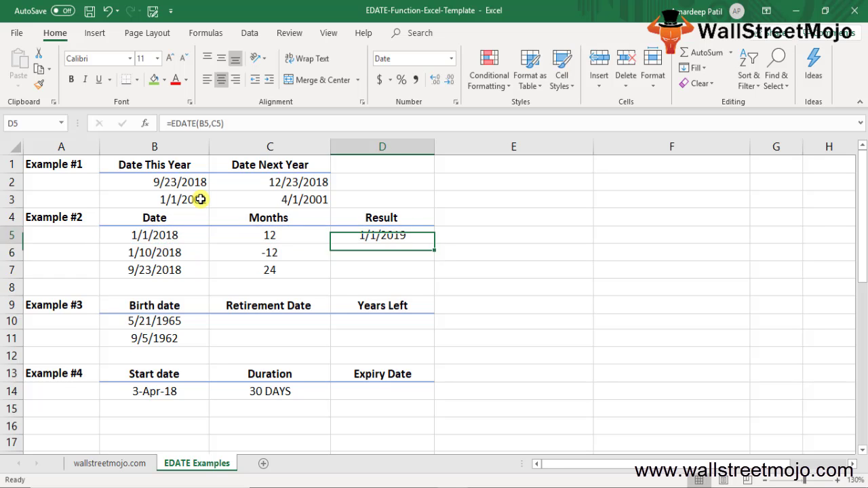
Fill the EDATE formula from D5 down through D7
key(shift+Down)
key(shift+Down)
key(ctrl+d)
key(Down)
key(Down)
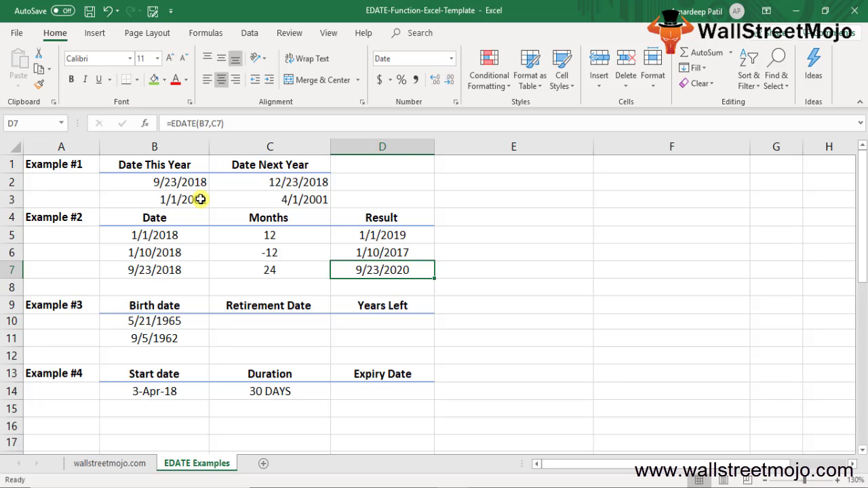
Examine Example #3's first row across the Birth date, Retirement Date and Years Left columns
key(Down)
key(Up)
key(Down)
key(Down)
key(Down)
key(Left)
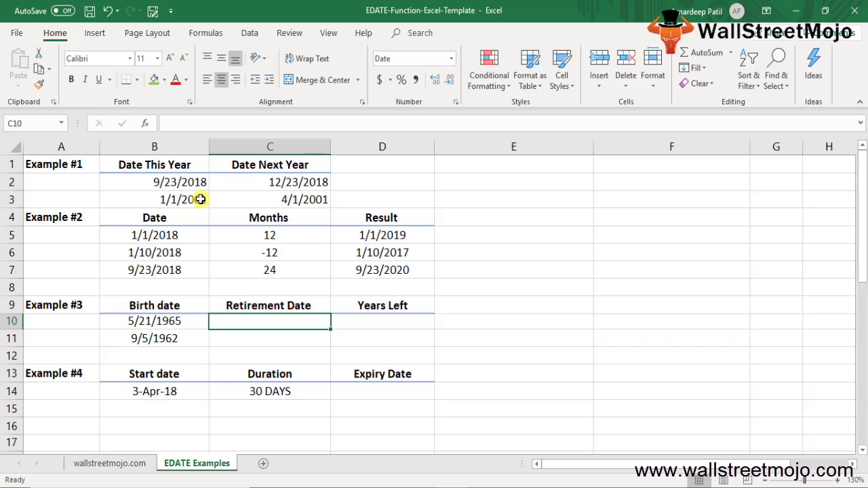
key(Right)
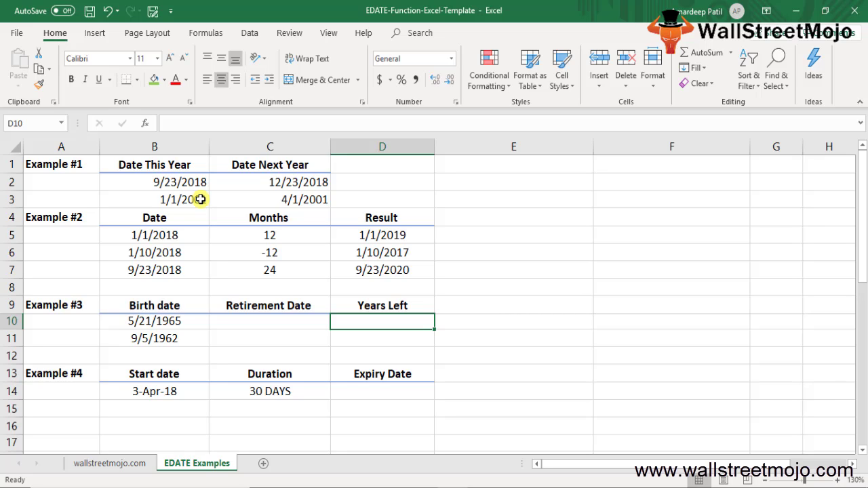
key(Left)
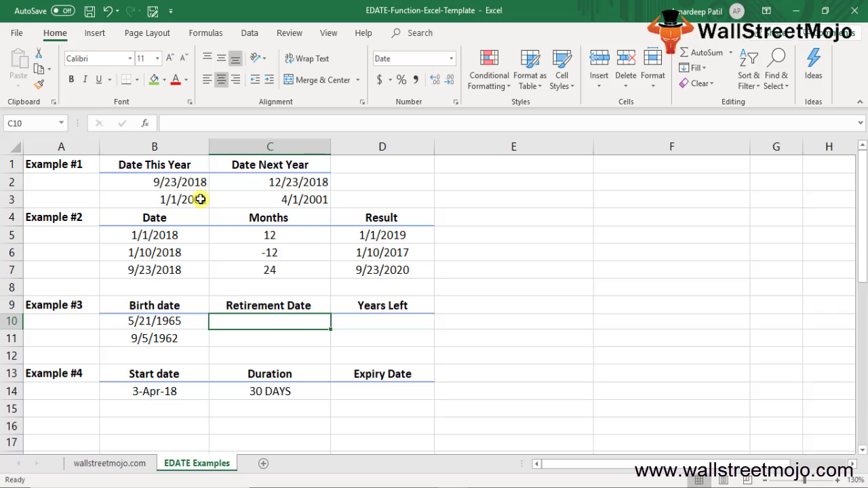
key(Right)
key(Left)
key(Right)
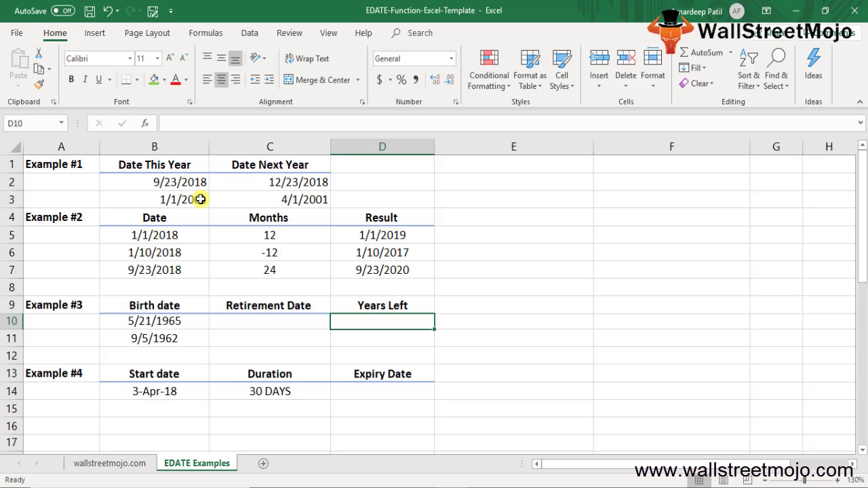
key(Left)
key(Left)
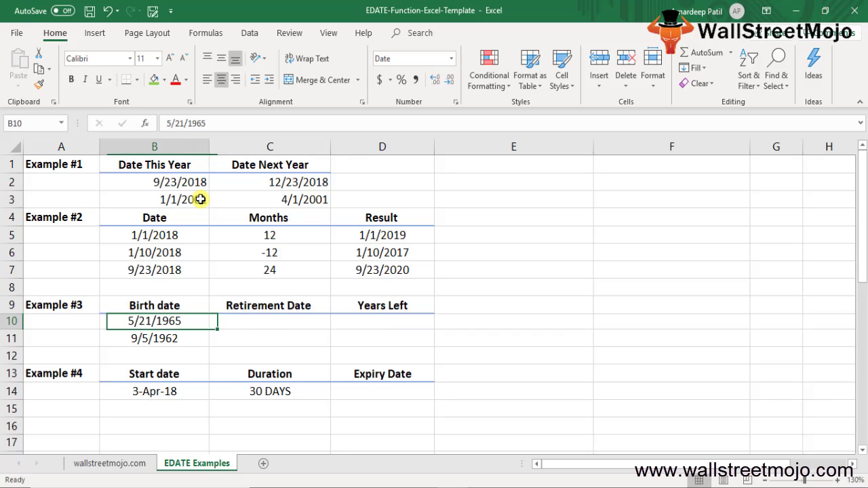
Enter the formula =EDATE(B10,12*58) in cell C10 under Retirement Date
key(Right)
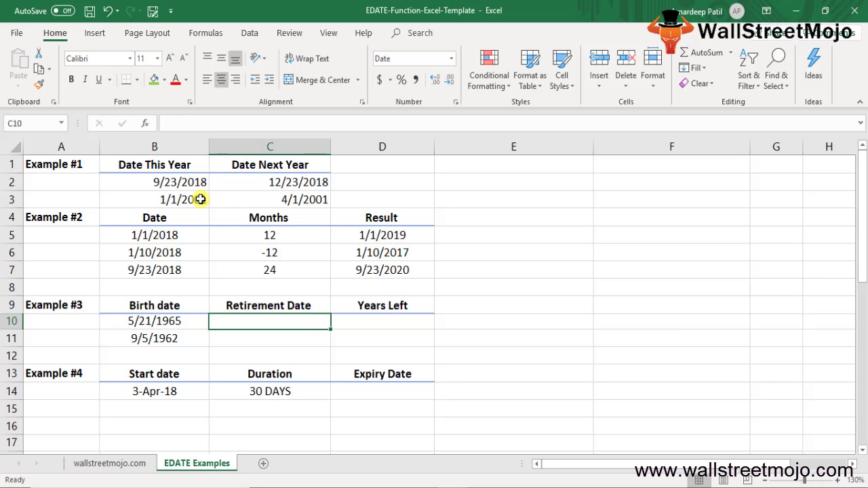
text(=edar)
key(BackSpace)
key(Tab)
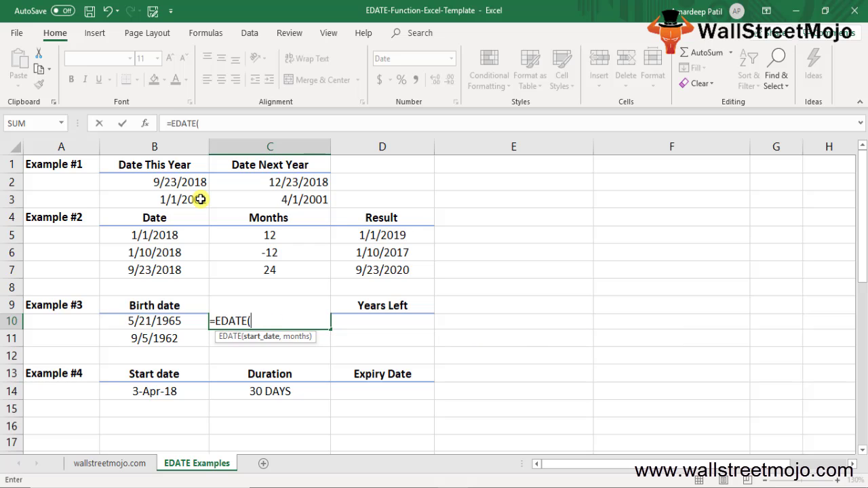
key(Left)
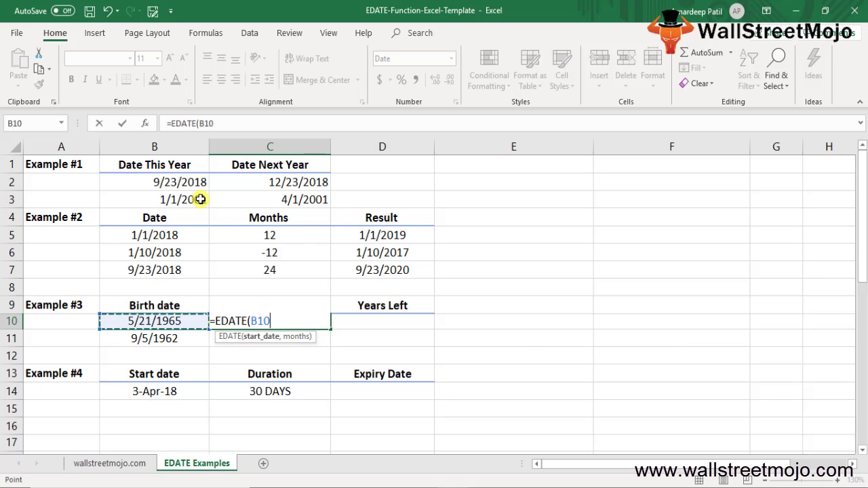
text(,)
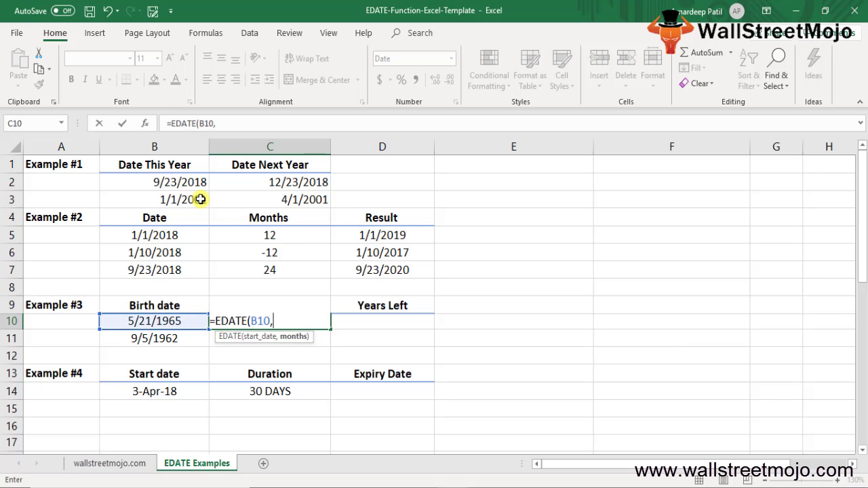
text(12*58))
key(Return)
Fill the retirement date formula from C10 down into C11
key(Up)
key(shift+Down)
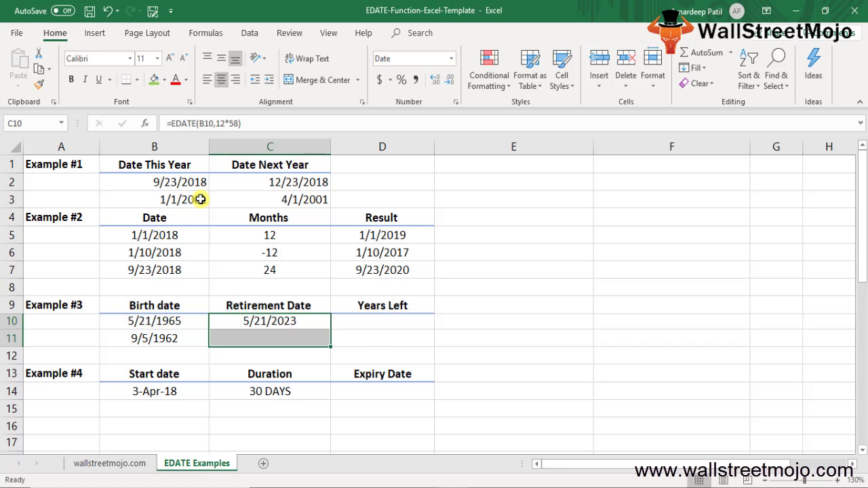
key(ctrl+d)
Review the Retirement Date entries in Example #3 alongside the Birth date and Years Left cells
key(Down)
key(Up)
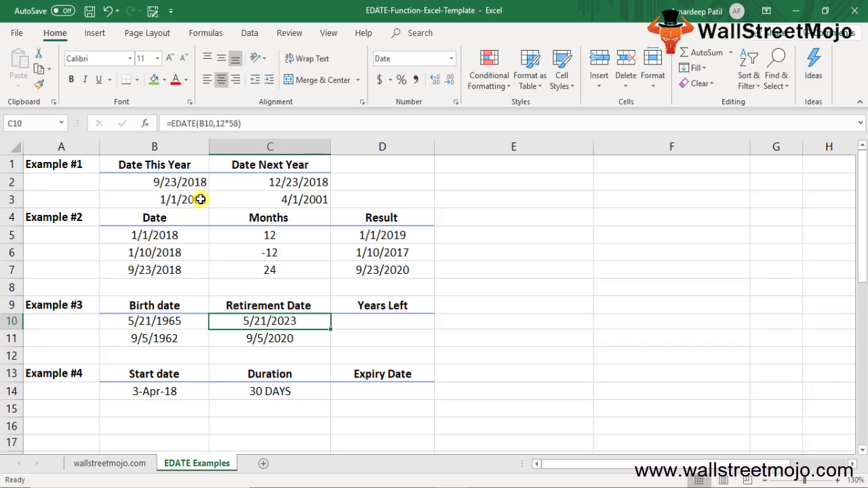
key(Up)
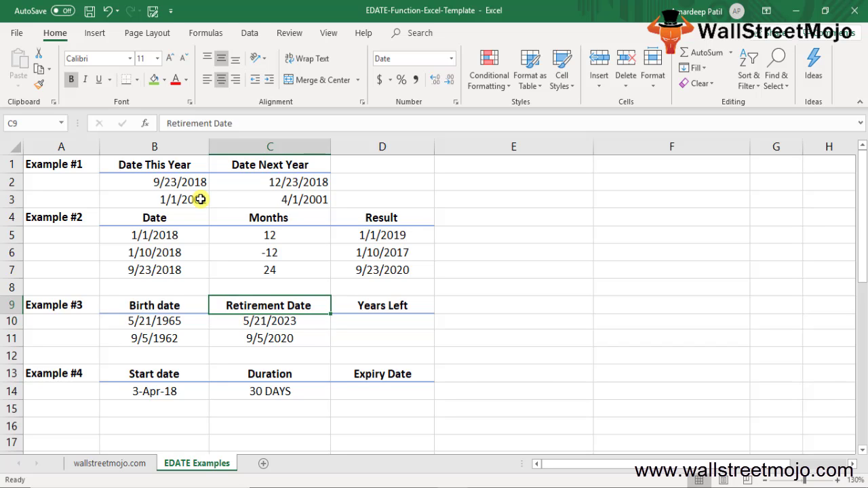
key(Down)
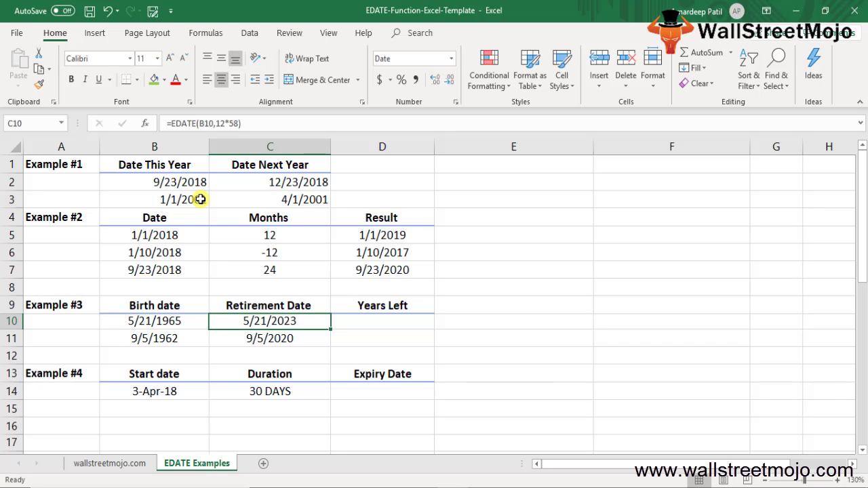
key(Left)
key(Right)
key(Right)
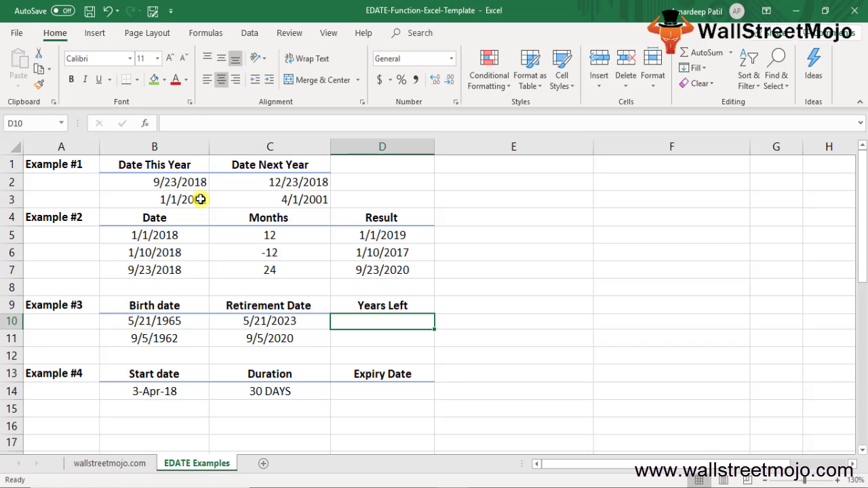
key(Left)
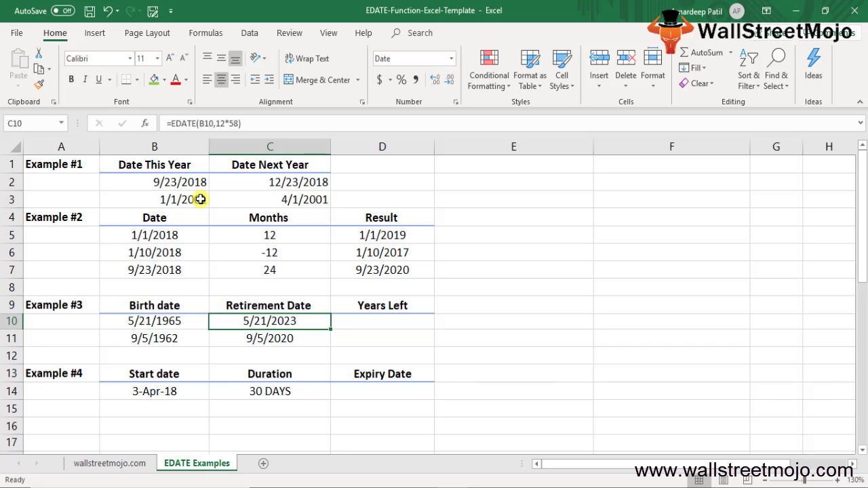
Enter the formula =YEARFRAC(TODAY(),C10) in cell D10 under Years Left
key(Right)
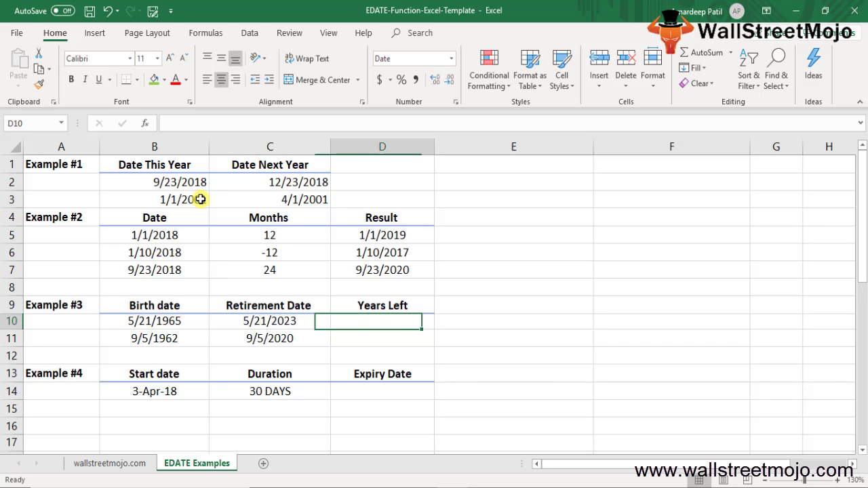
text(=)
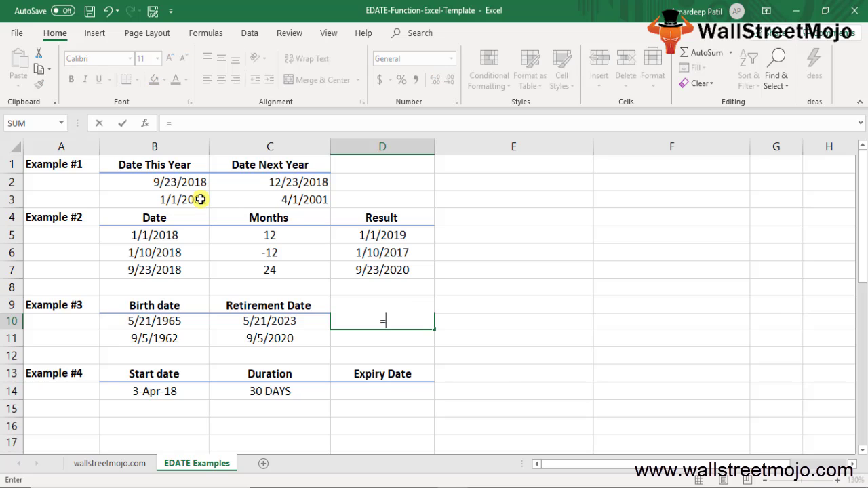
text(year)
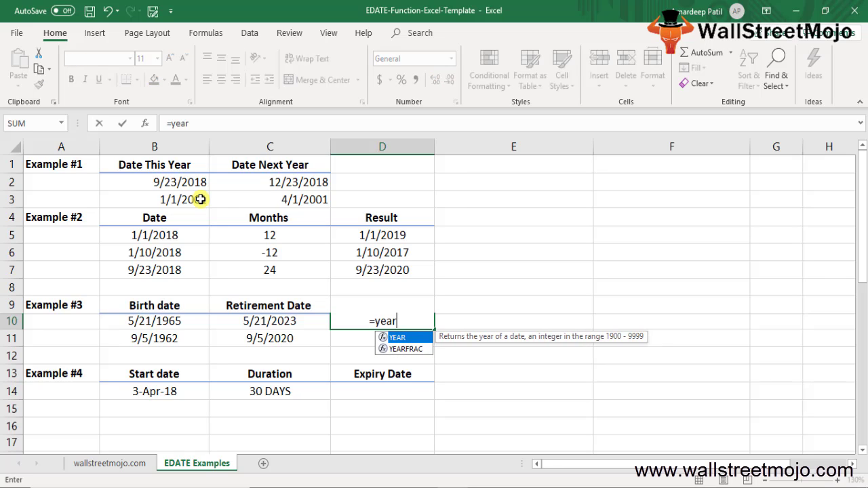
key(Down)
key(Tab)
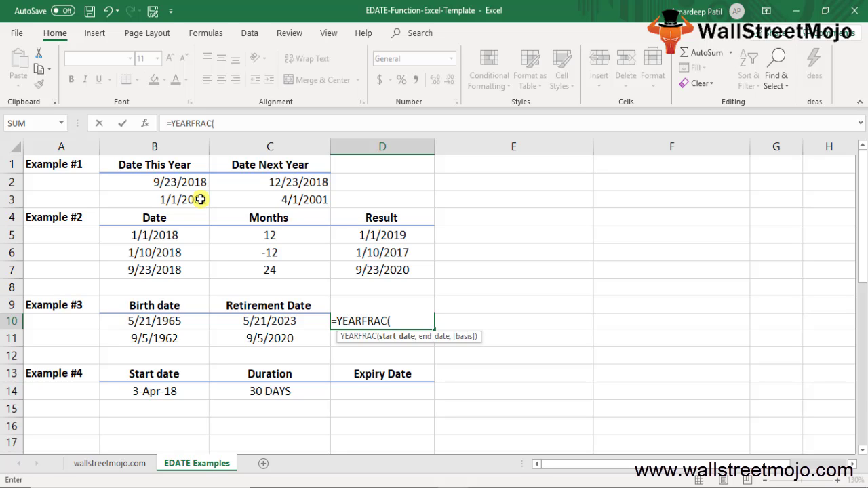
text(to)
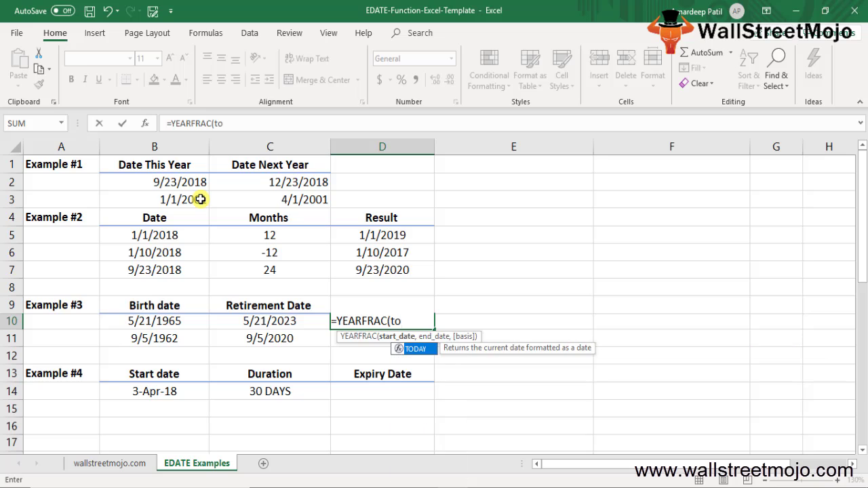
key(Tab)
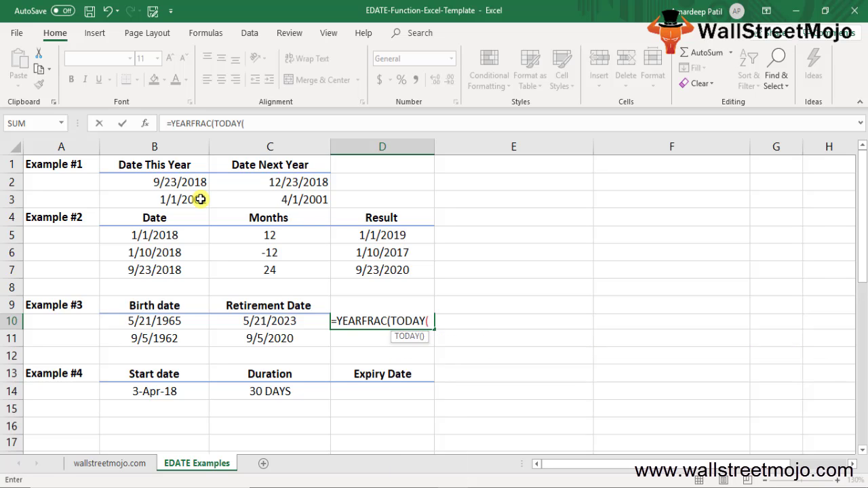
text())
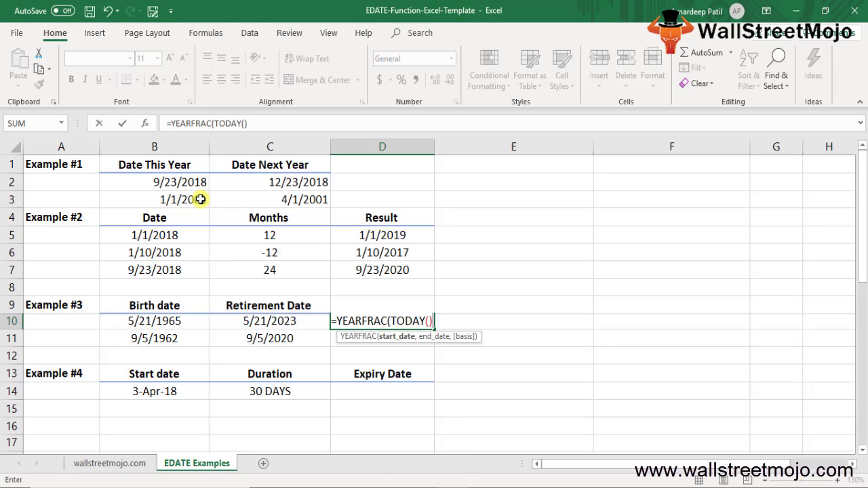
text(,)
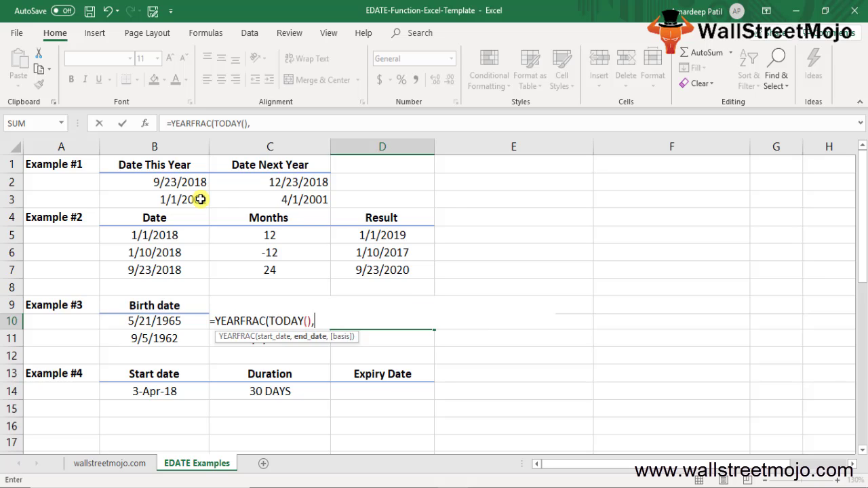
key(Left)
key(Left)
key(Right)
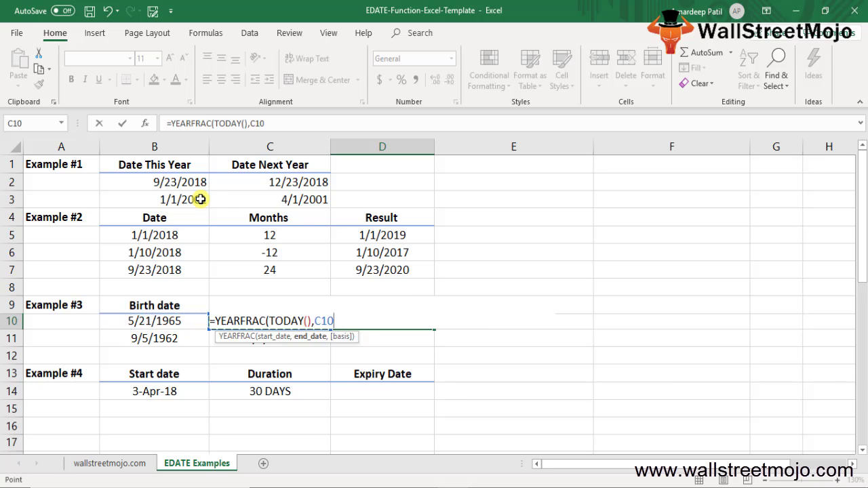
text())
key(Return)
Fill the YEARFRAC formula from D10 down into D11
key(Up)
key(shift+Down)
key(ctrl+d)
key(Down)
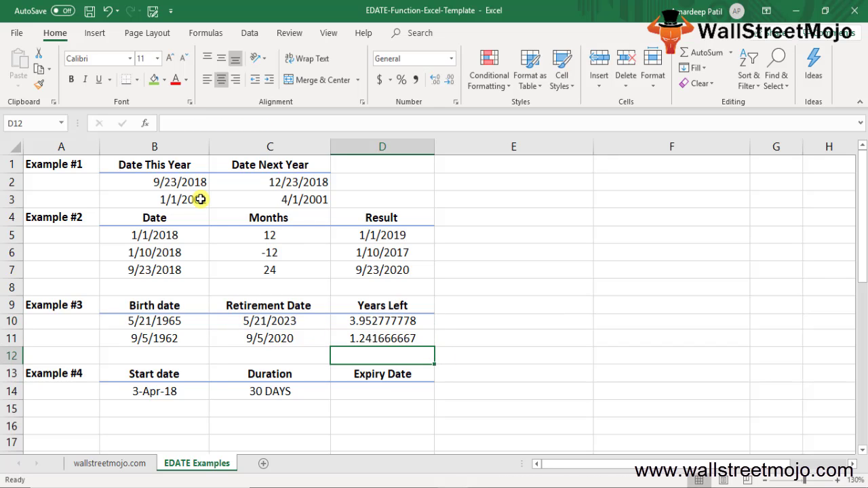
Review the Example #4 headers and inputs, along with the Retirement Date and Years Left formulas in row 11
key(Down)
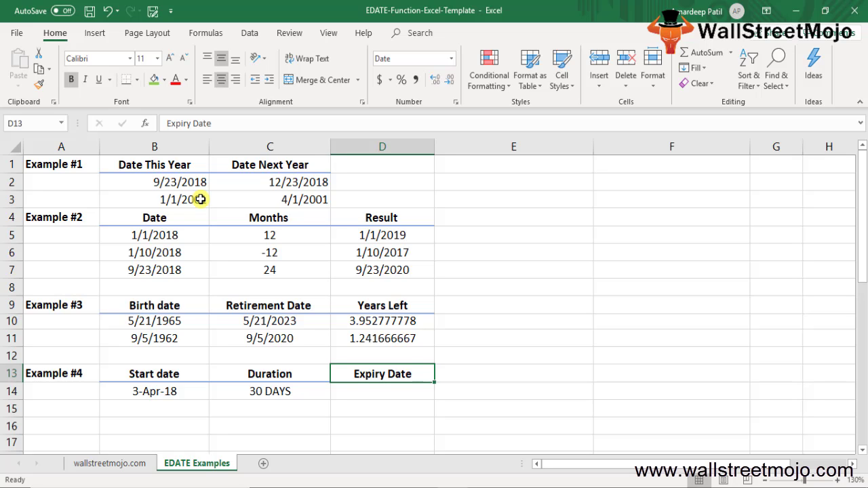
key(Left)
key(Left)
key(Down)
key(Right)
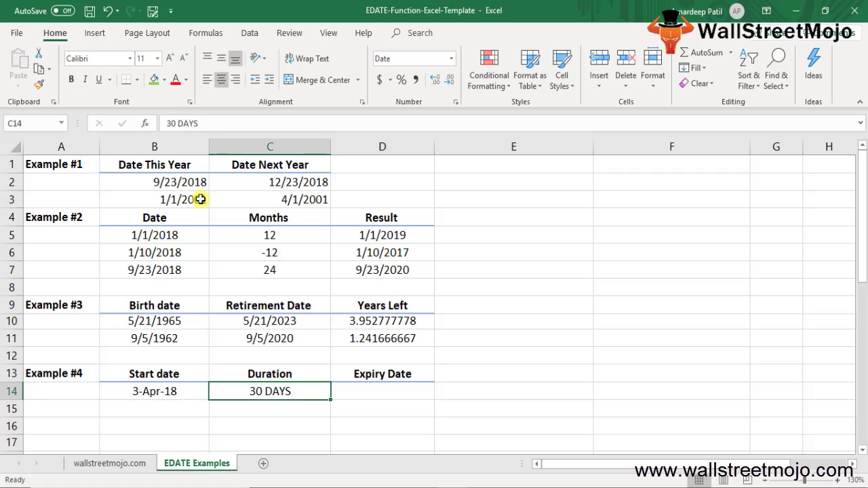
key(Up)
key(Up)
key(Up)
key(Left)
key(Right)
key(Right)
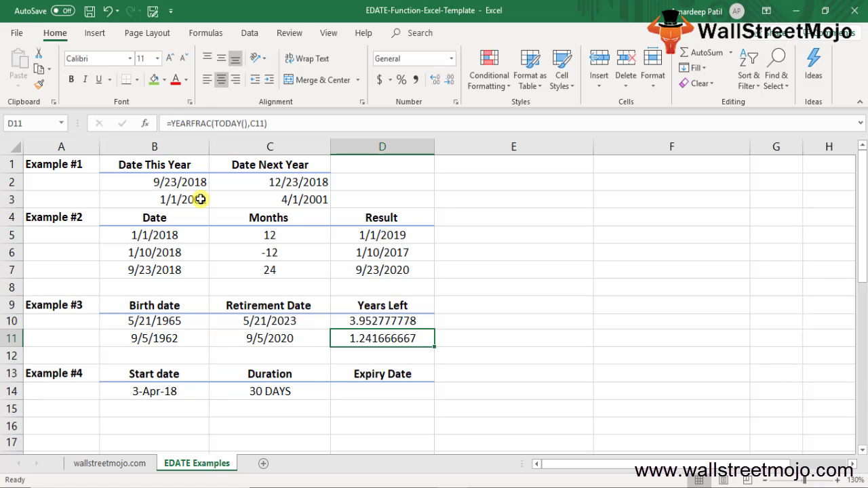
key(Left)
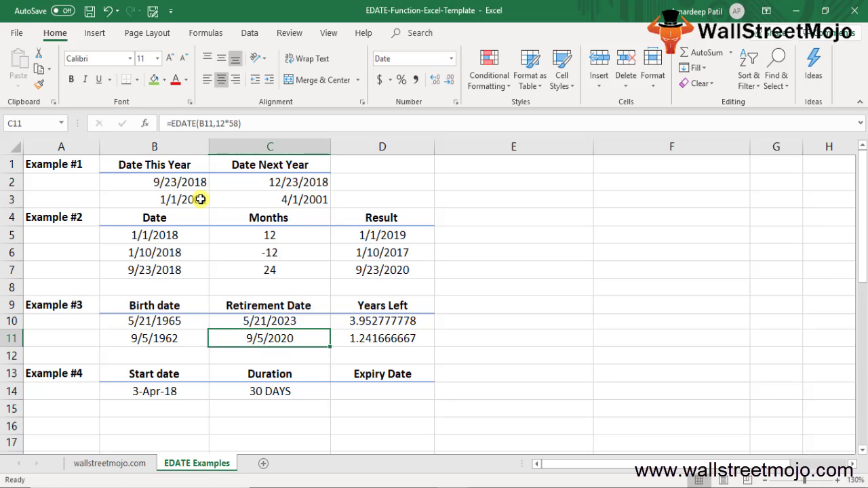
key(Right)
key(Left)
key(Left)
key(Right)
key(Right)
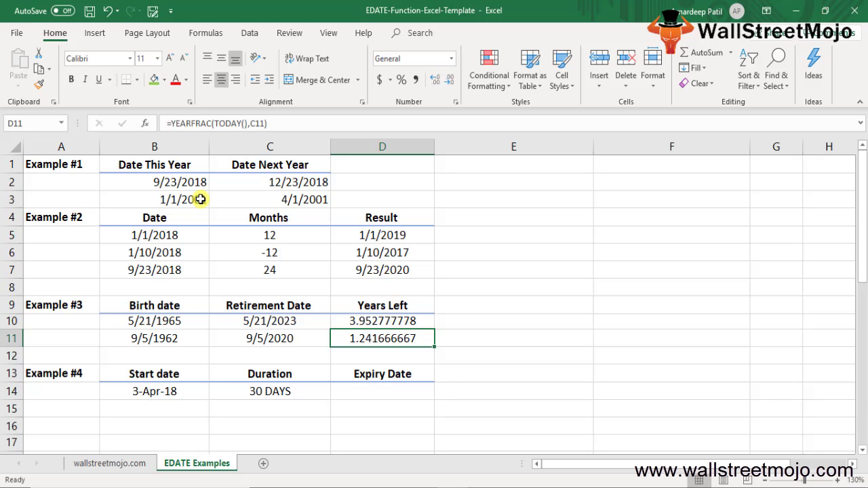
Examine the Start date in B14 and the Duration in C14 of Example #4
key(Down)
key(Down)
key(Left)
key(Left)
key(Left)
key(Down)
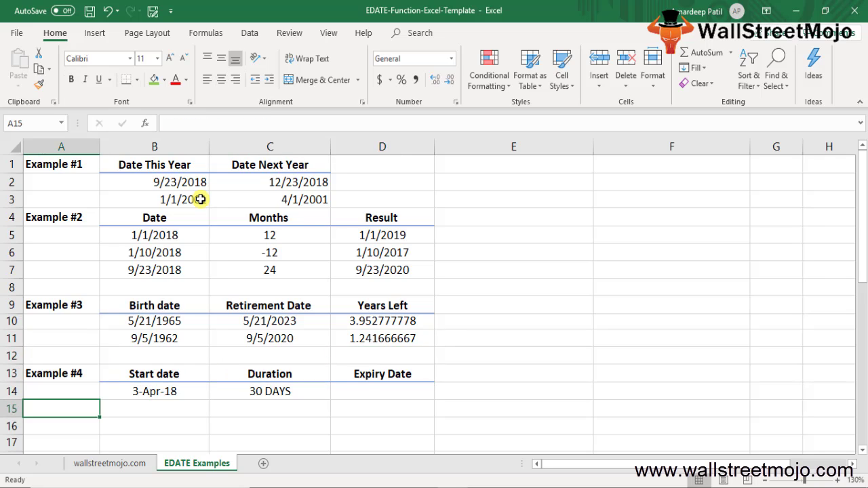
key(Right)
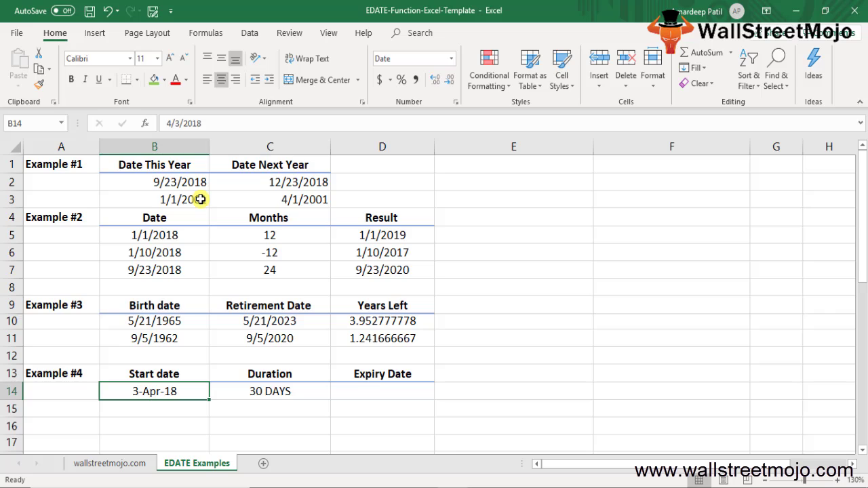
key(Left)
key(Right)
key(Right)
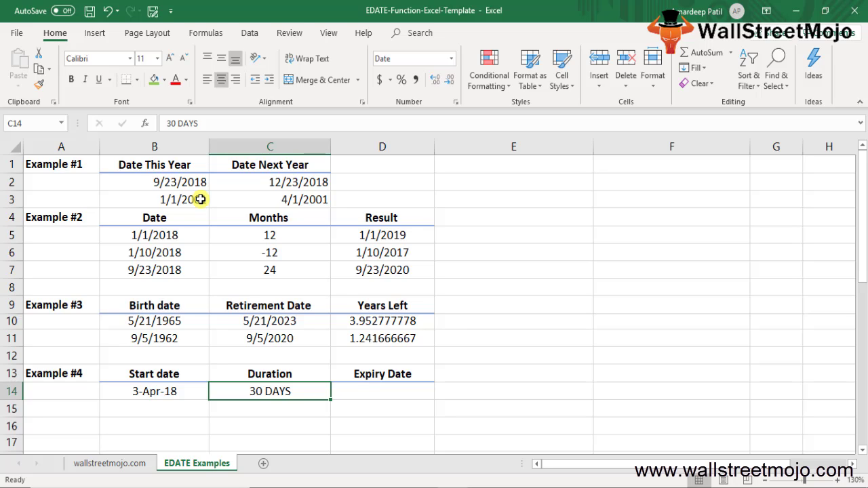
key(Left)
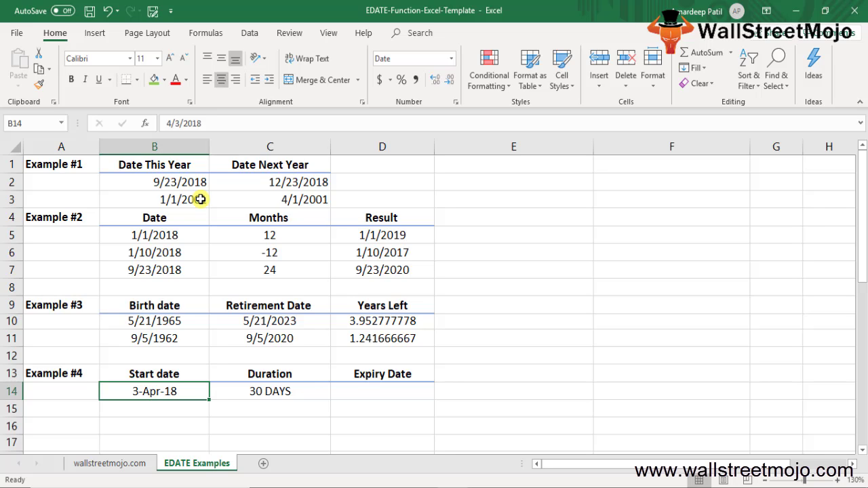
Enter the formula =EDATE(B14,1) in cell D14 under Expiry Date
key(Right)
key(Right)
text(=eda)
key(Tab)
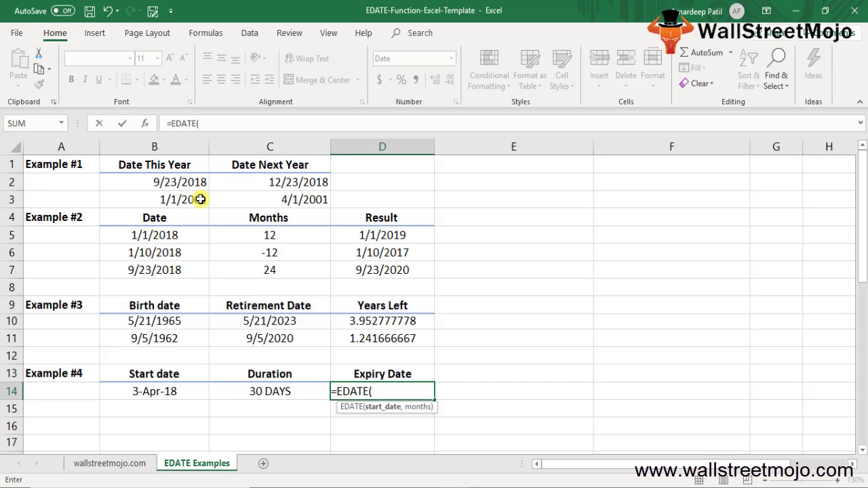
key(Left)
key(Left)
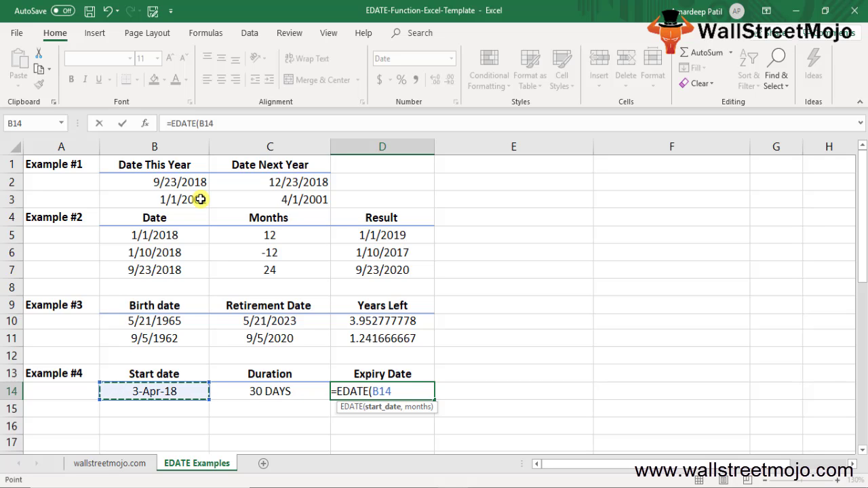
text(,1))
key(ctrl+Return)
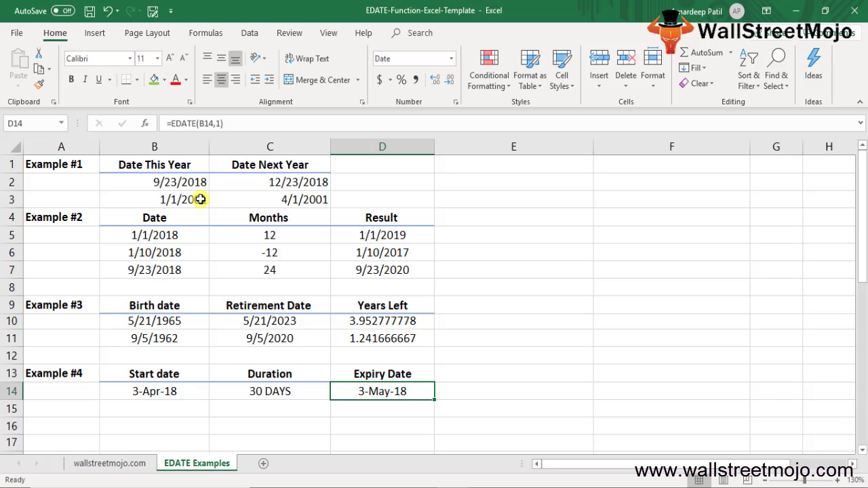
Enter the heading "Things to remember about" in cell C44, well below the example tables
key(Left)
key(Down)
key(Down)
key(Down)
key(Down)
key(Down)
key(Down)
key(Down)
key(Down)
key(Down)
key(Down)
key(Down)
key(Down)
key(Down)
key(Down)
key(Down)
key(Down)
key(Down)
key(Page_Down)
key(Up)
text(Things to remember about)
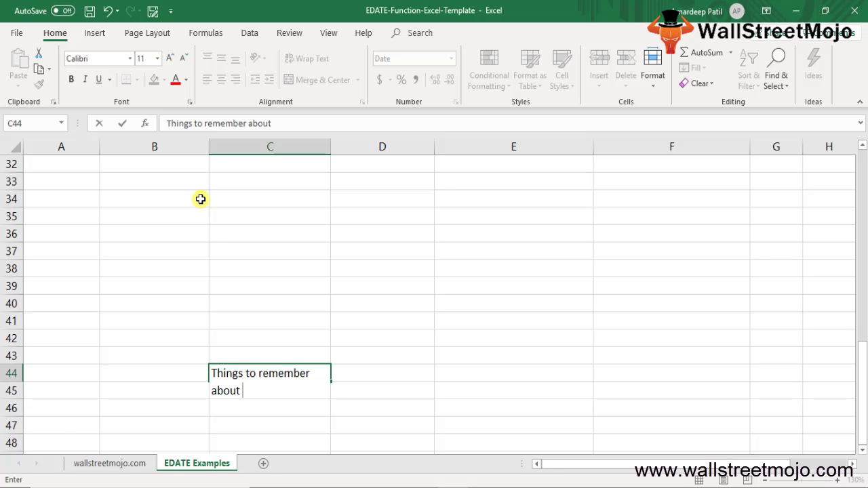
key(Return)
Enter the note "1. The 2nd Parameter of the edate in excel returns the postive number" in cell C46
key(Return)
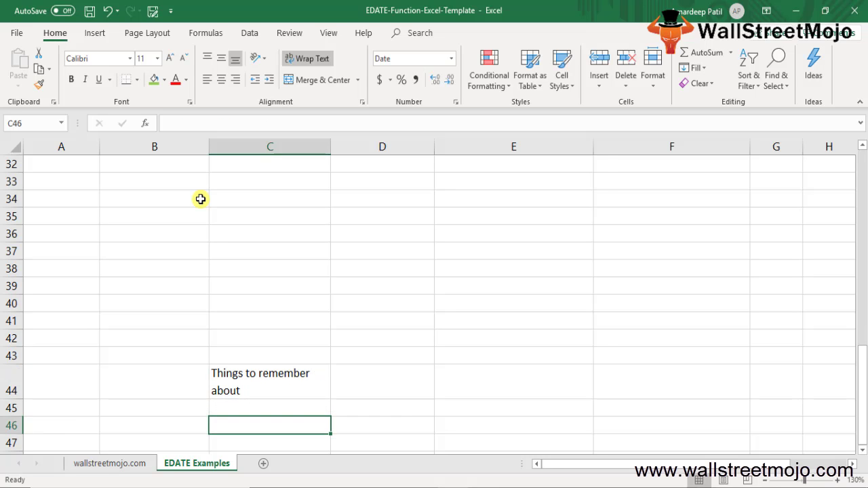
text(1. The 2nd Parameter of the edate)
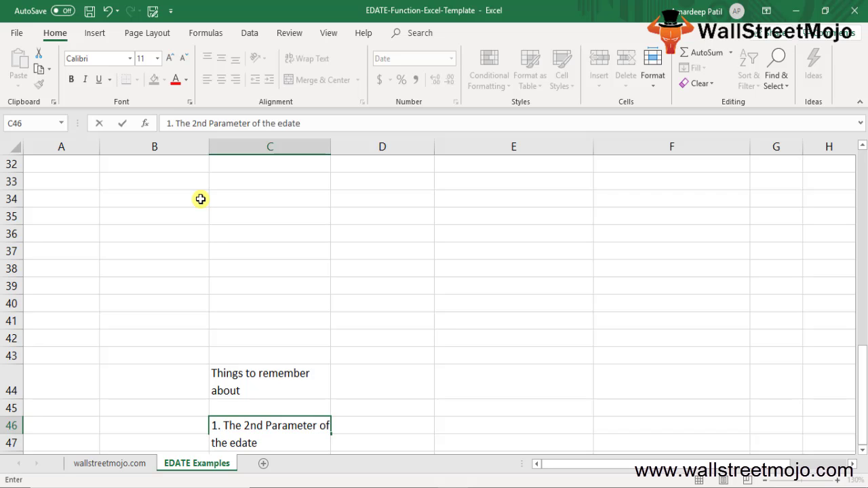
text( in excel ret)
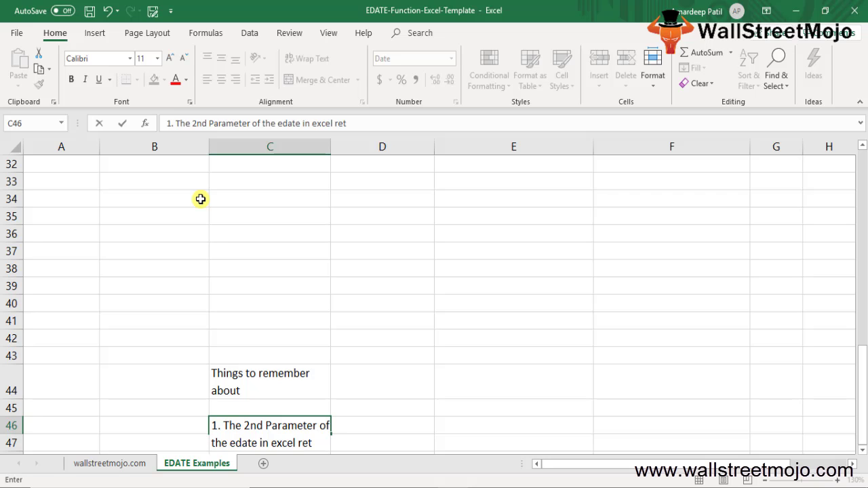
text(urns t)
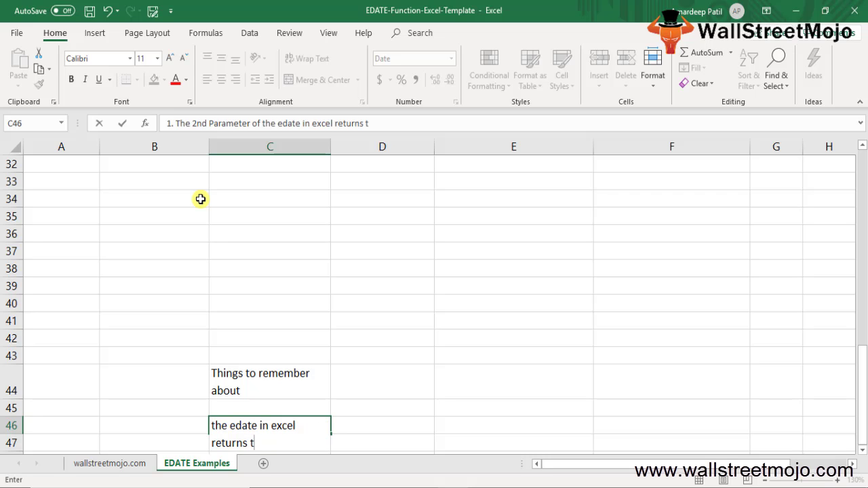
text(he postive number)
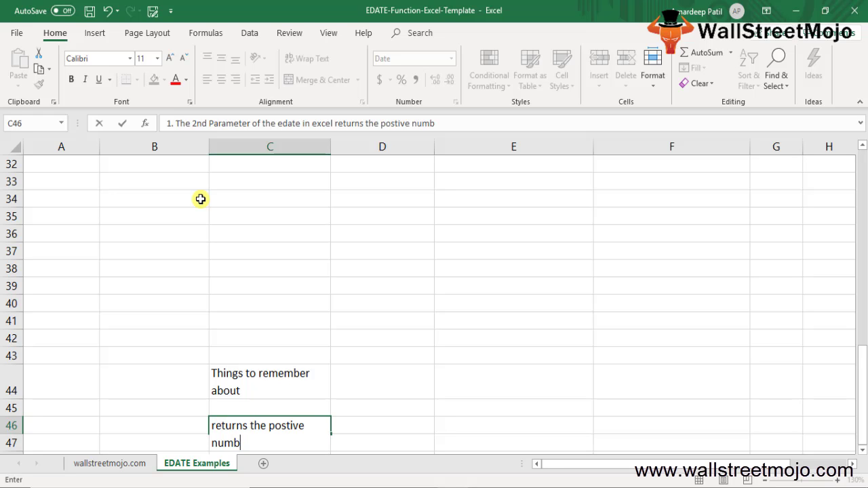
key(Return)
Enter the note "2. Start date is a invalid dte" in cell C47 and "Value" in C48
text(2. )
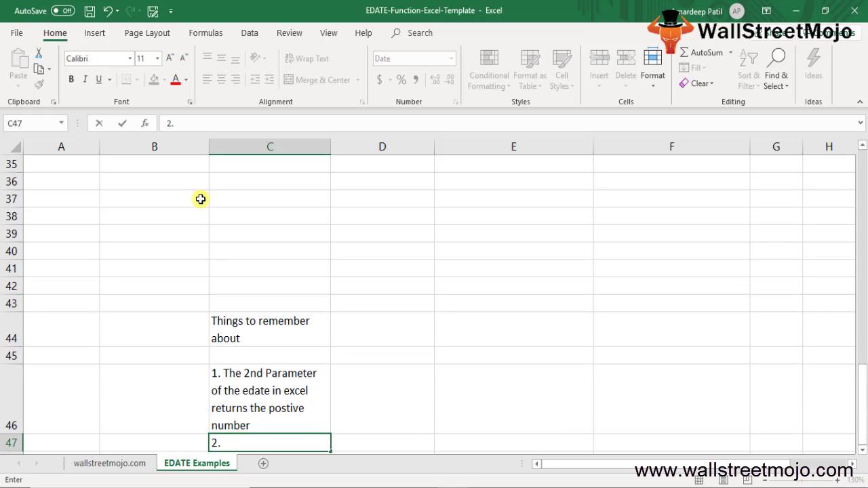
text(Start date is a invalid )
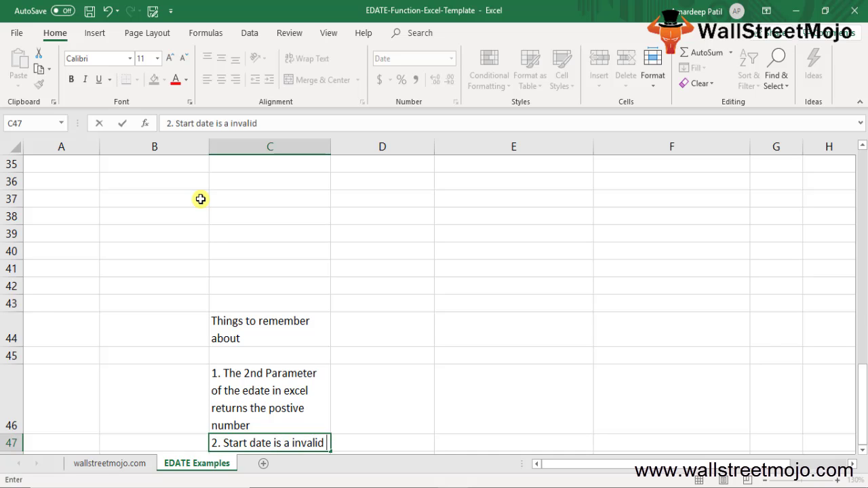
text(dte)
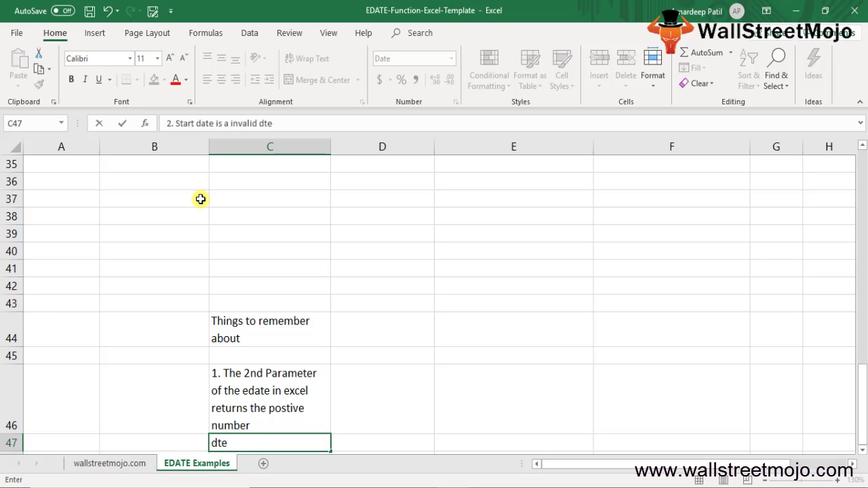
key(Return)
text(Value)
key(Return)
Enter the note "3. Month is not an integer the value is truncated to be an interger" in cell C49
text(3. )
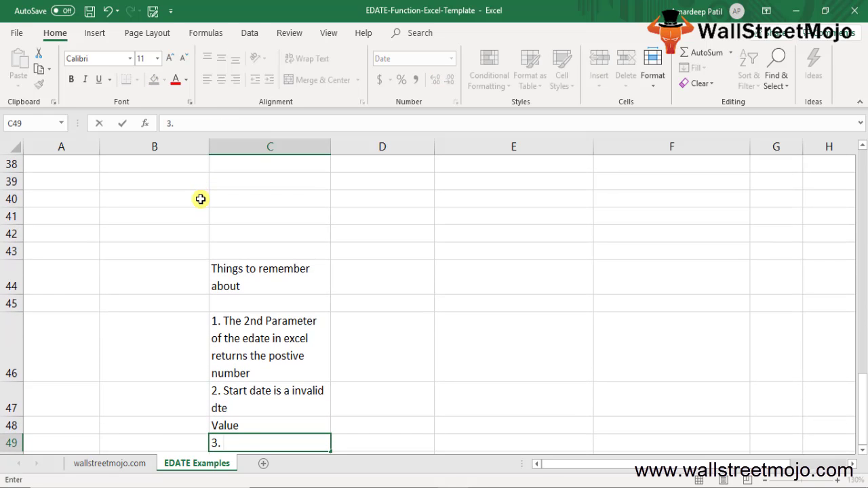
text(Month )
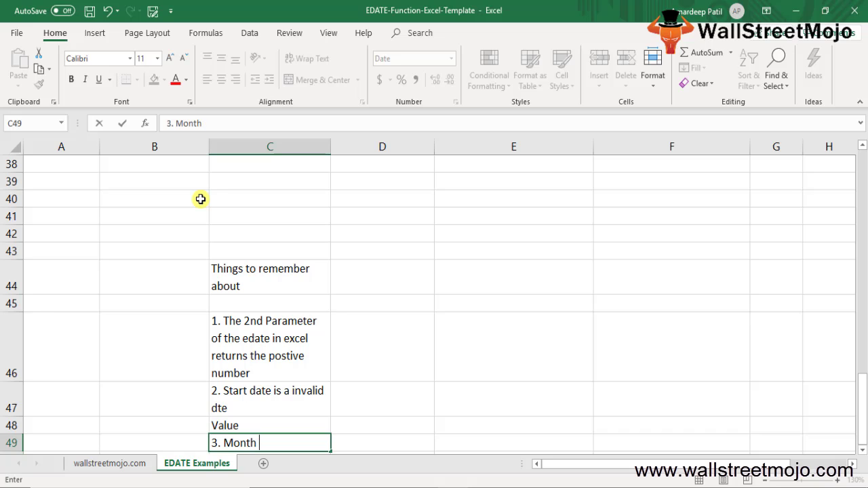
text(is not an integer)
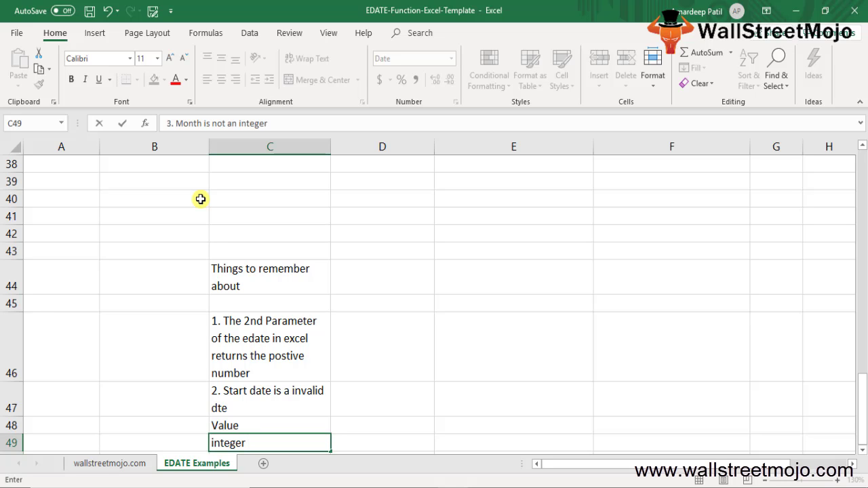
text( the value i)
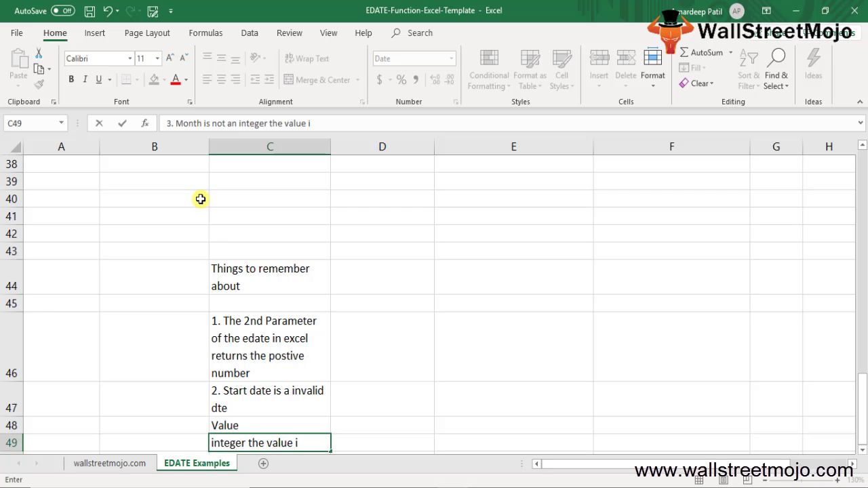
text(s truncated to be)
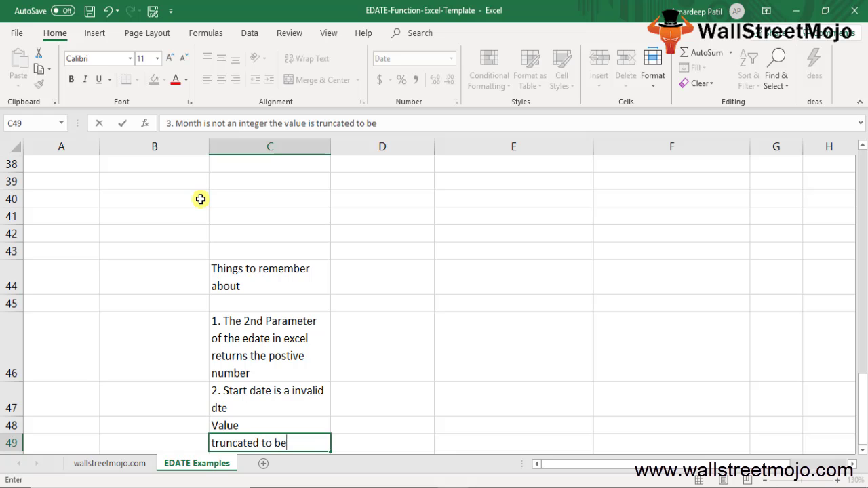
text( an interger)
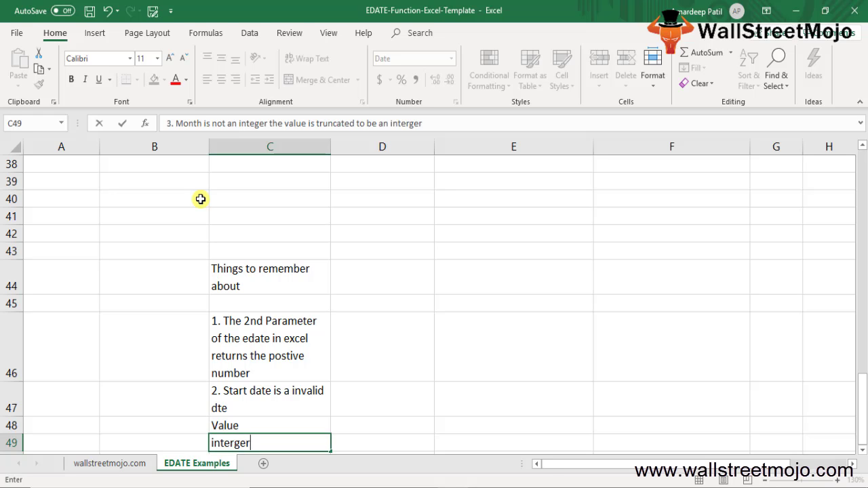
key(Return)
Begin cell C51 with "4. Microsoft excel stores dates as sequential serial number so they can be used in calculations By default january"
key(Return)
text(4. )
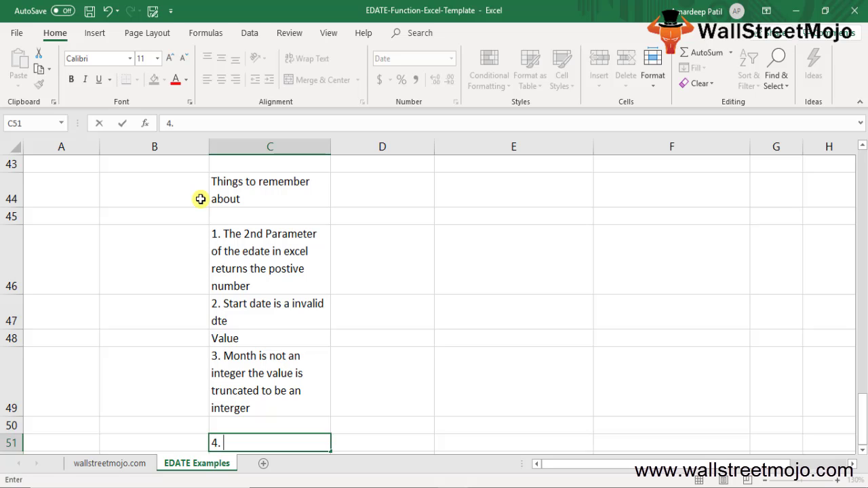
text(Microsoft exvc)
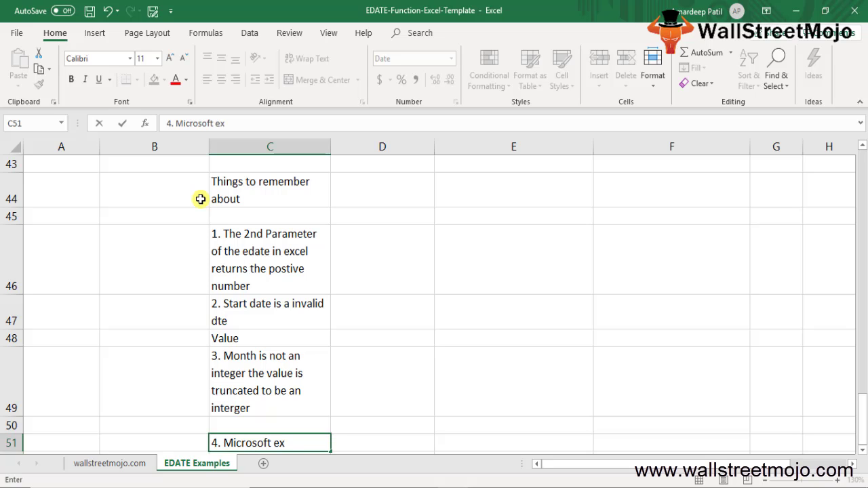
key(BackSpace)
key(BackSpace)
text(cel store)
key(BackSpace)
text(res date)
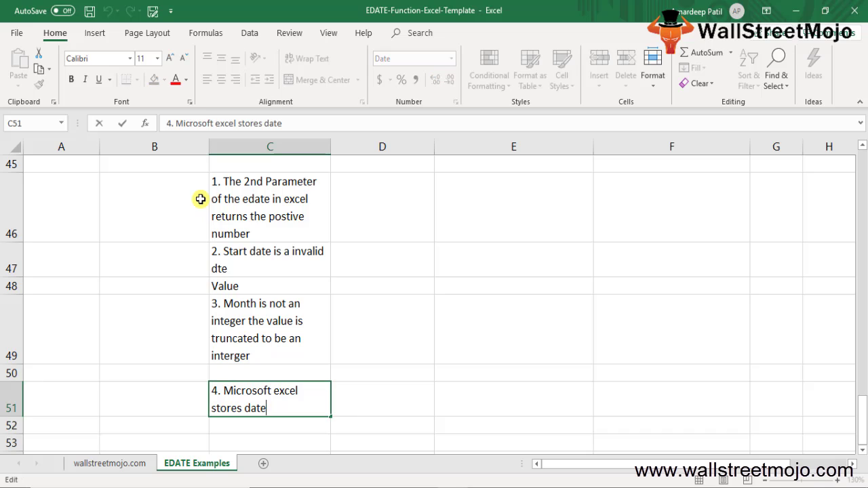
key(BackSpace)
text(=)
key(BackSpace)
text(a)
key(BackSpace)
text(es as sequential serial number so they can be used in calculatio)
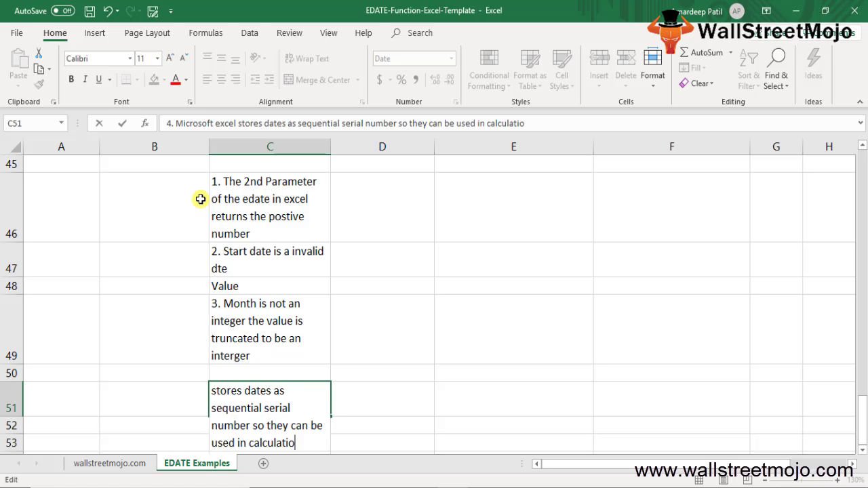
text(ns By degaiu)
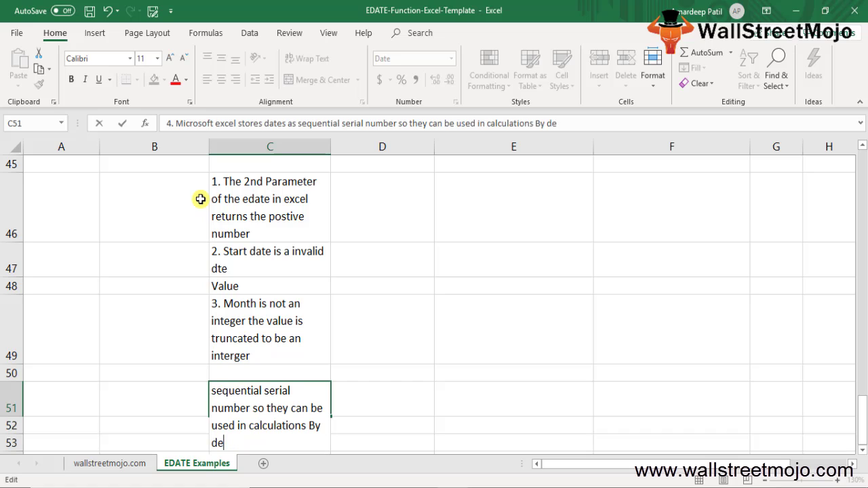
key(BackSpace)
key(BackSpace)
key(BackSpace)
key(BackSpace)
text(fault january)
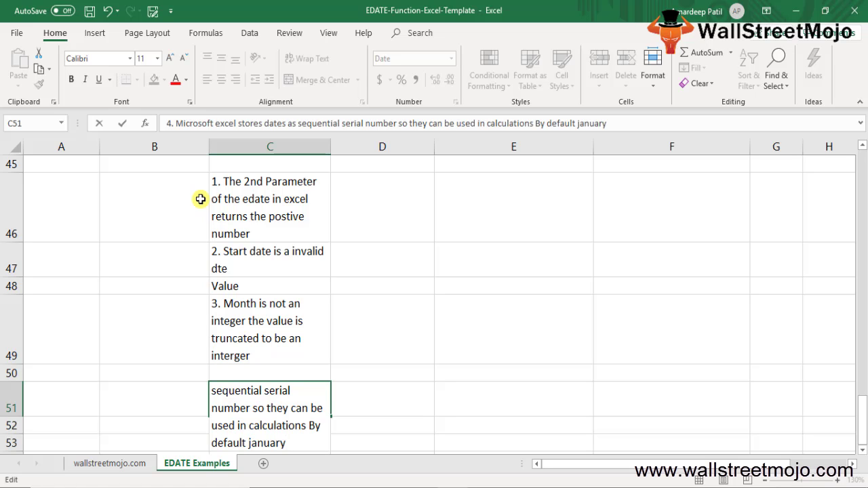
Finish the note in C51 with "1st 1900 is serial nuymber 1 and jaunary 1 2001 serial number is 36892"
text( 1st 1900 is s)
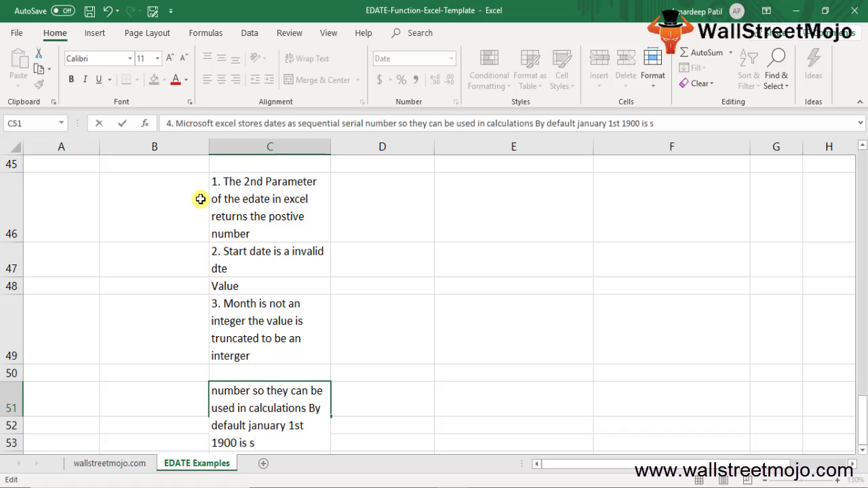
text(erial nuymber 1)
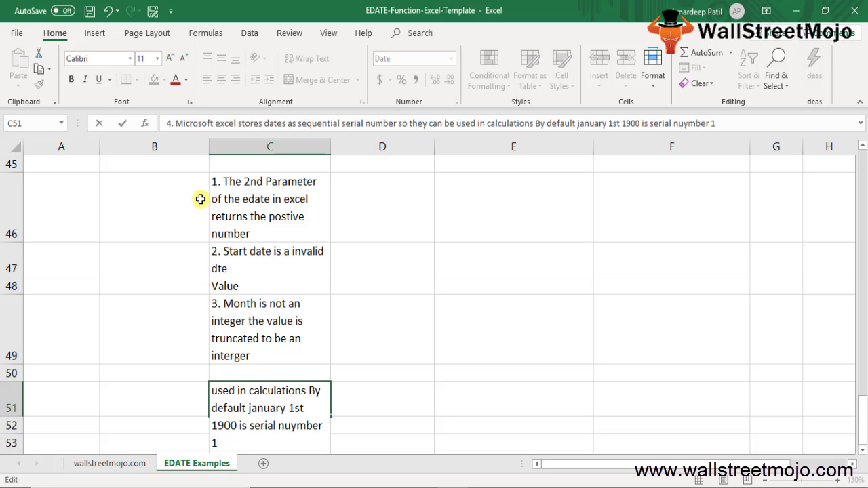
text( and jaunary 1)
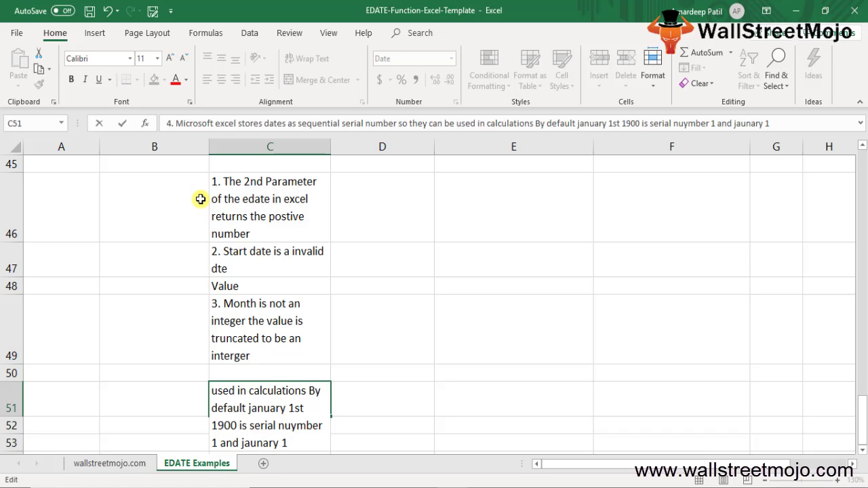
text( 2001 serial)
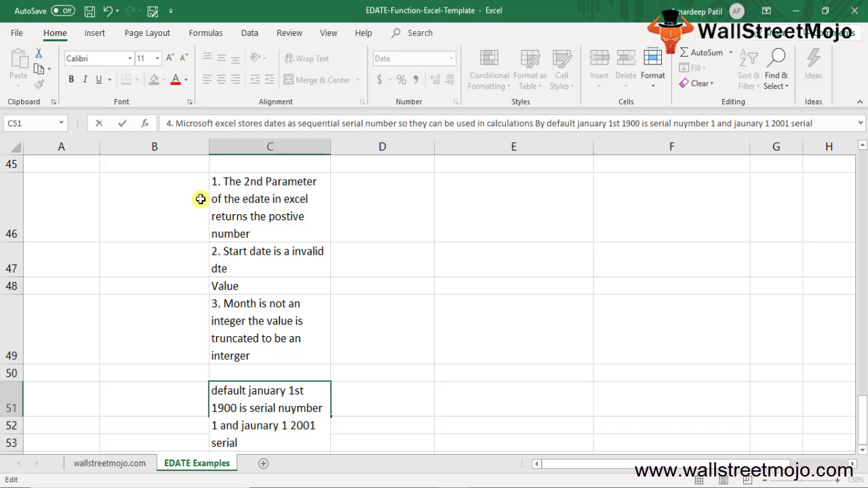
text( number is )
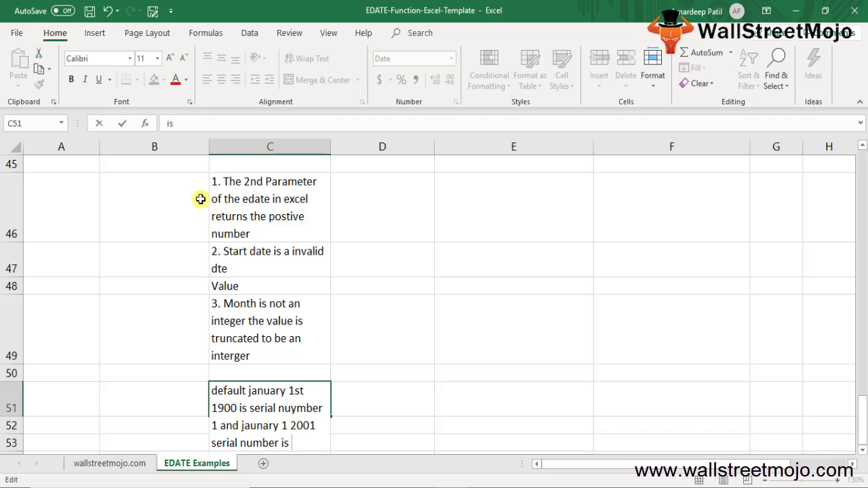
text(36892)
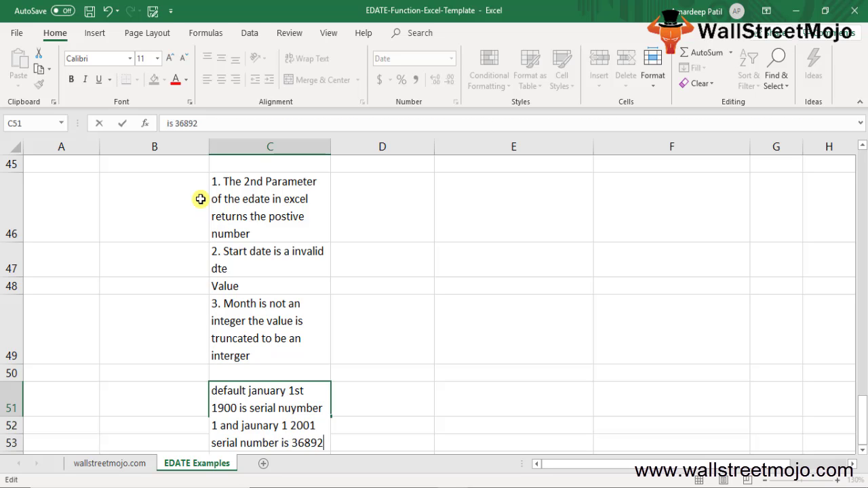
key(Return)
key(Up)
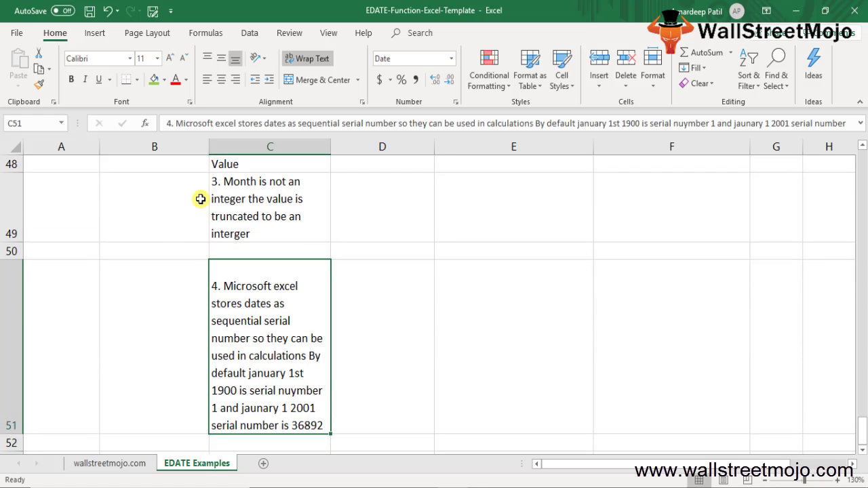